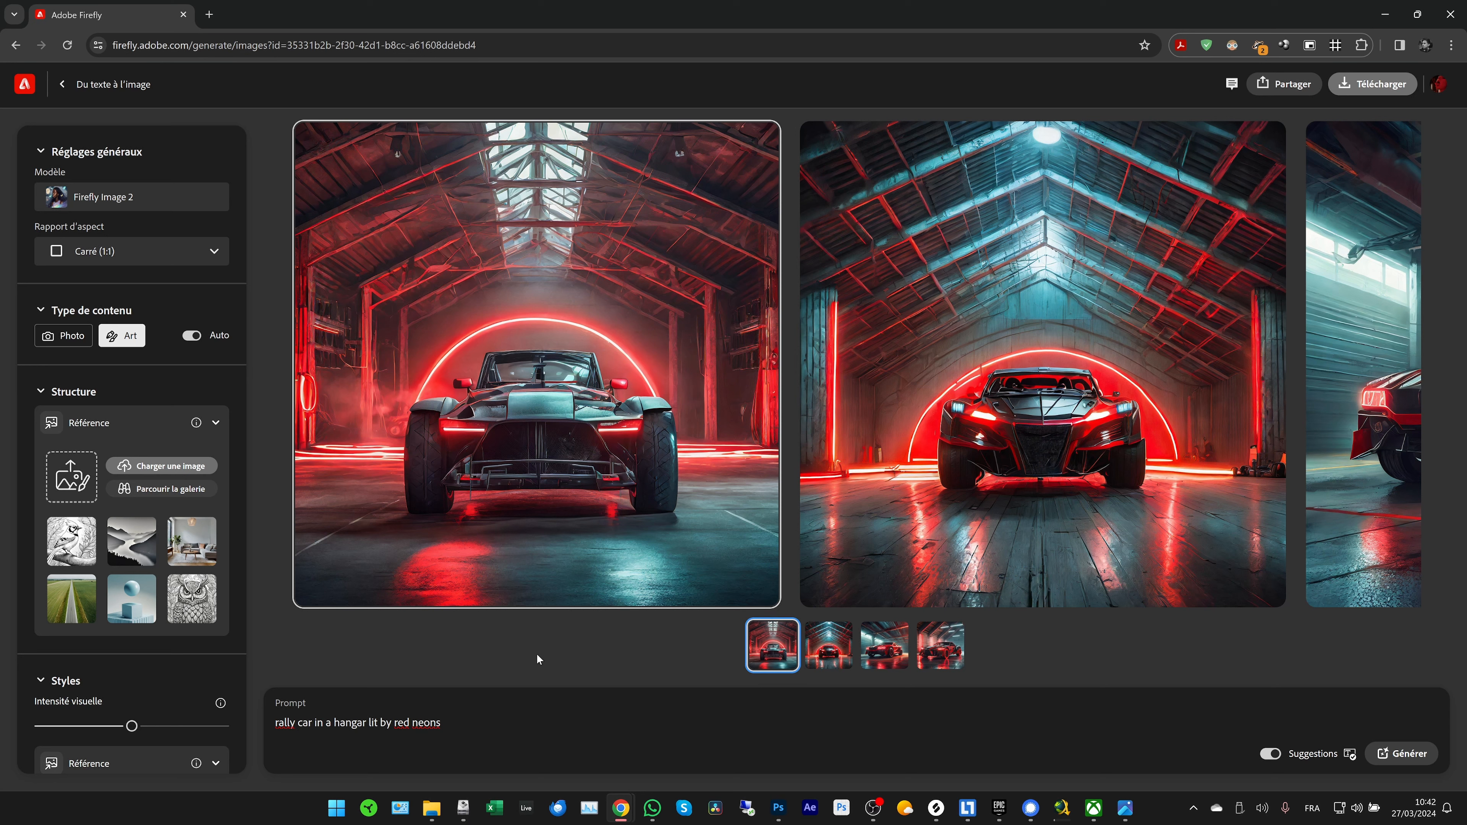
Step: Examine the generation settings, the prompt and the four rally car images generated without a reference
{"action": "scroll", "coordinate": [161, 554], "scroll_direction": "down", "scroll_amount": 4}
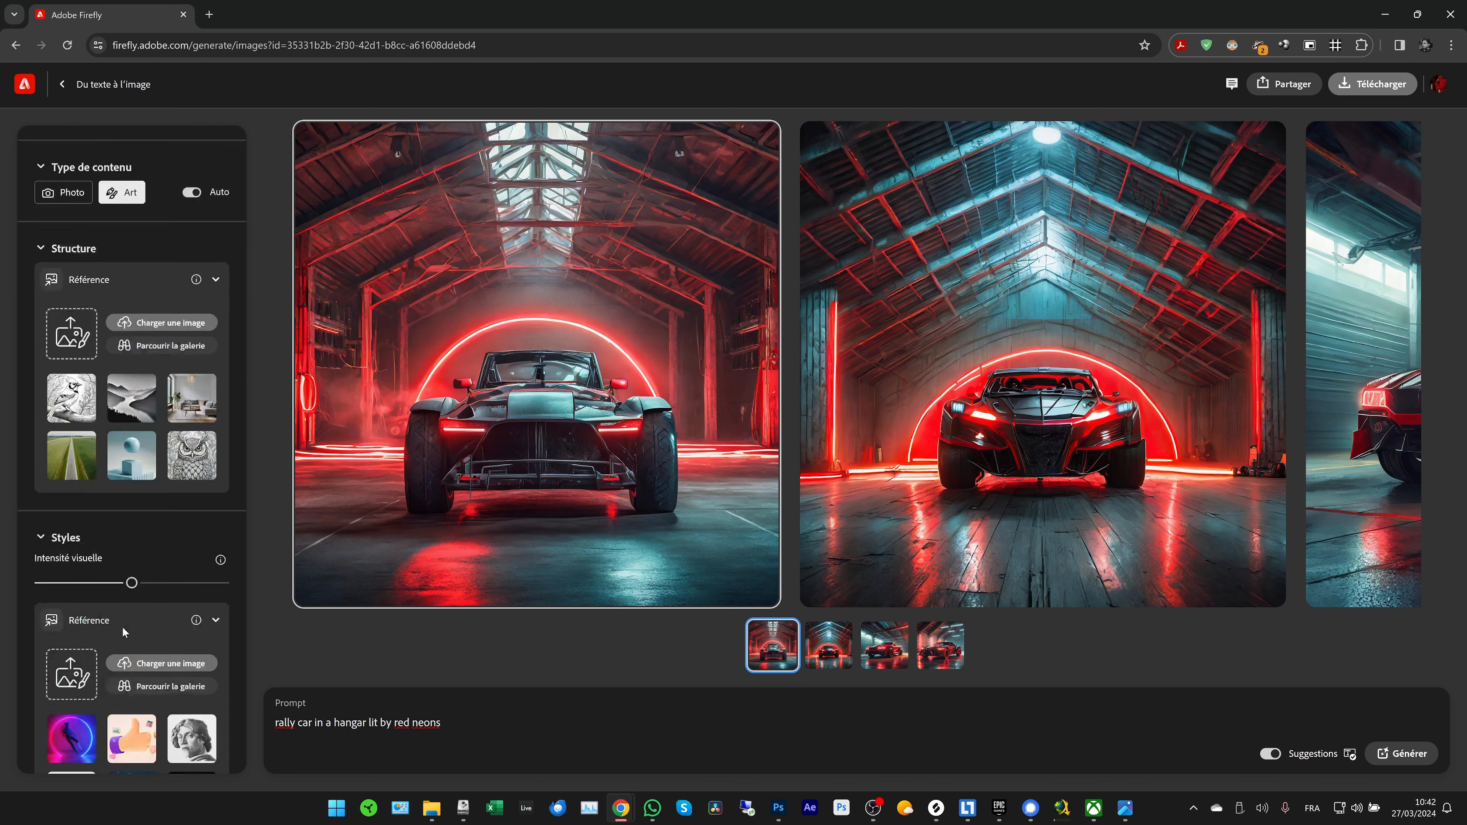
{"action": "scroll", "coordinate": [161, 559], "scroll_direction": "up", "scroll_amount": 4}
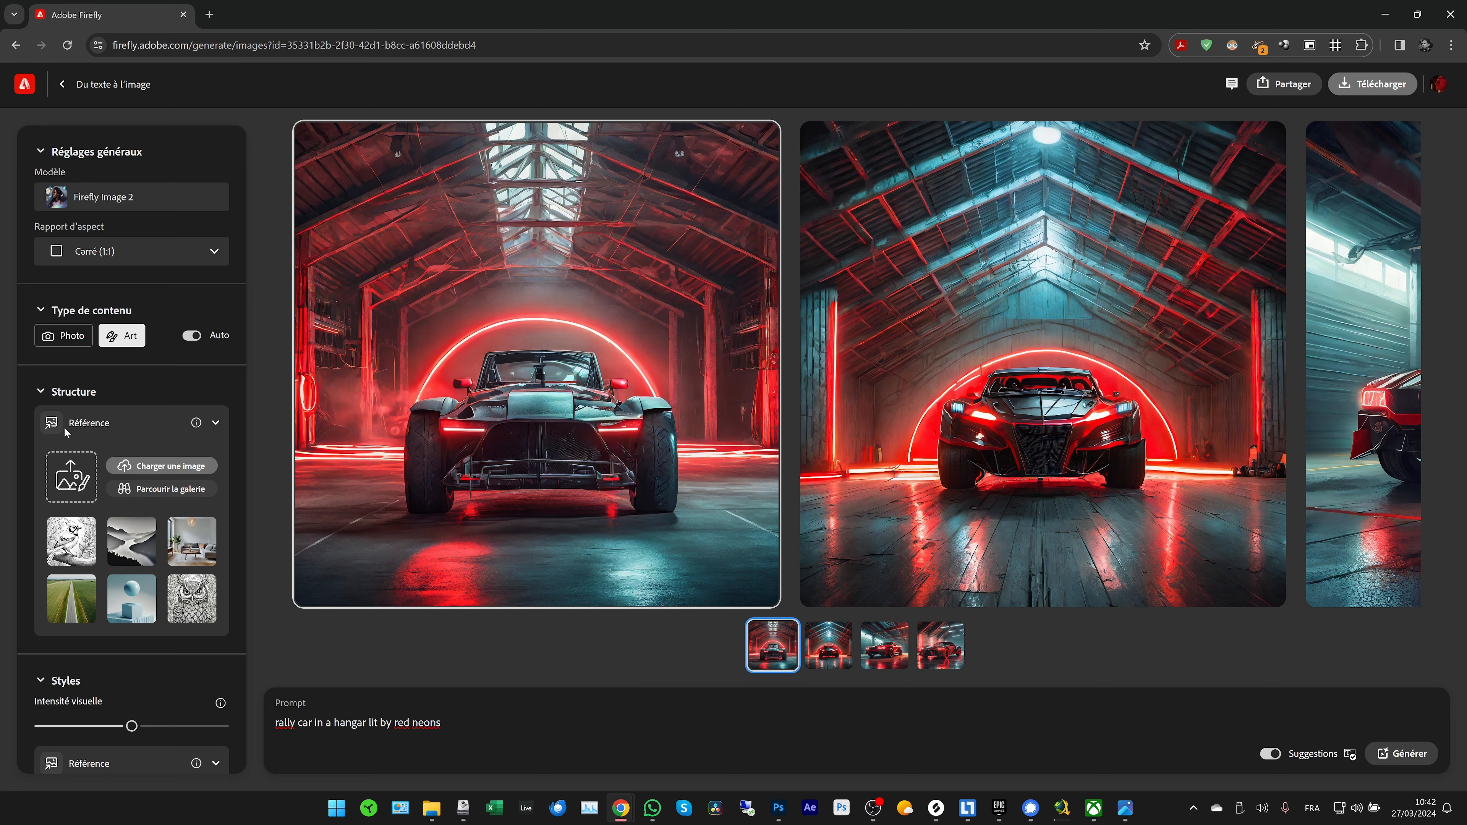
{"action": "left_click", "coordinate": [541, 729]}
{"action": "left_click", "coordinate": [840, 644]}
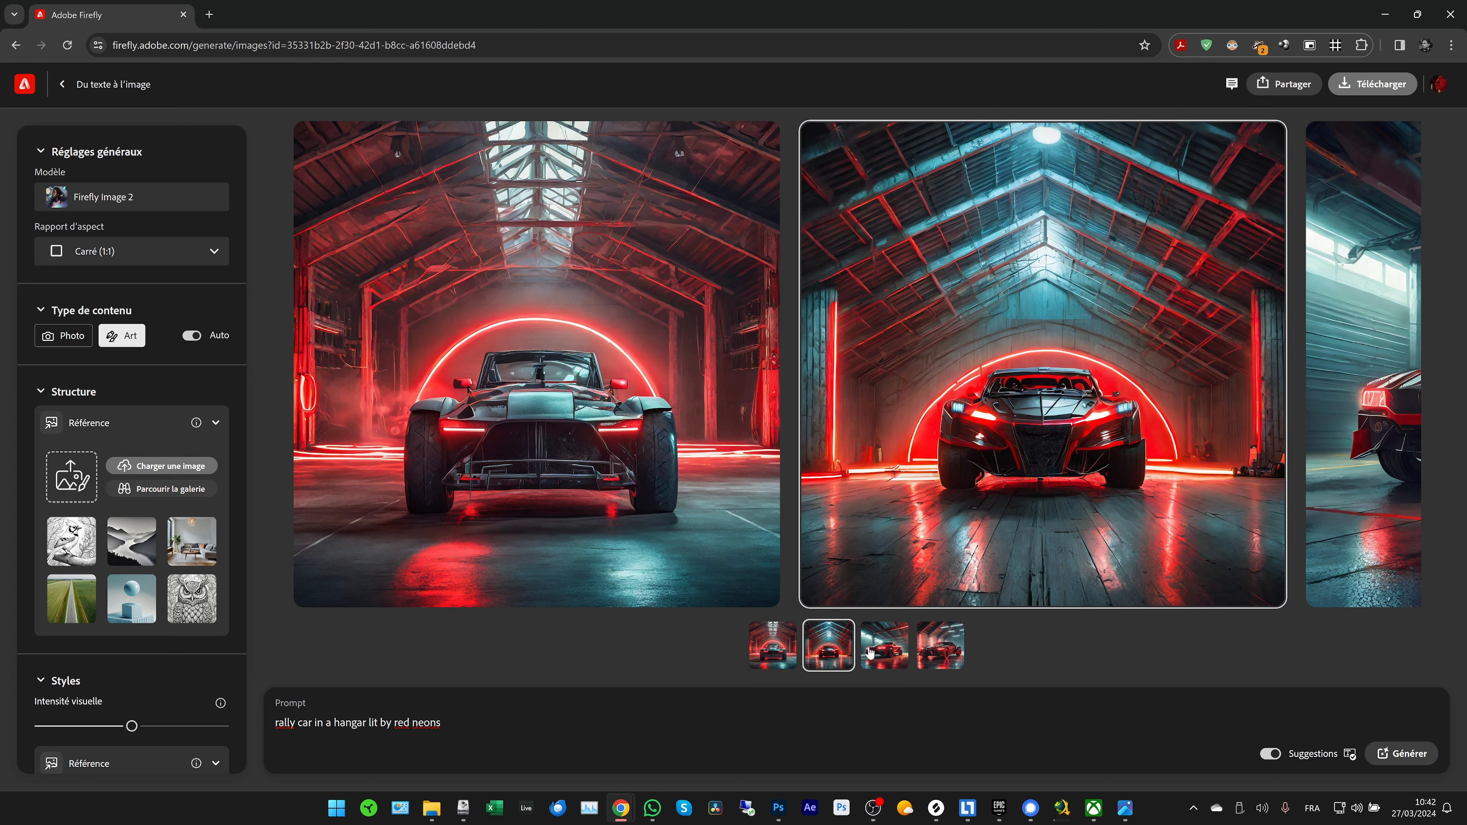
{"action": "left_click", "coordinate": [884, 659]}
{"action": "left_click", "coordinate": [935, 667]}
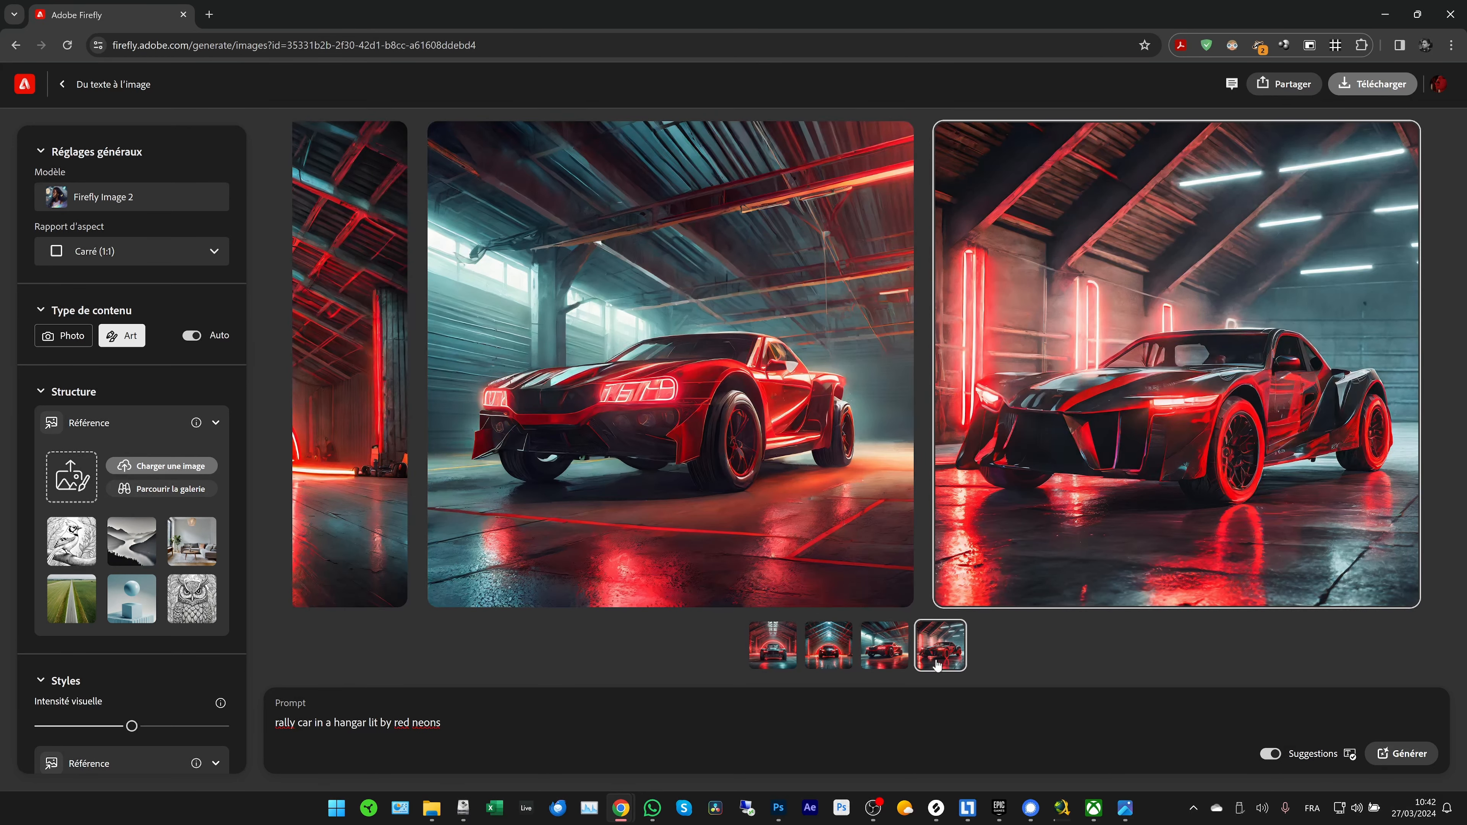
{"action": "left_click", "coordinate": [829, 644]}
{"action": "left_click", "coordinate": [773, 645]}
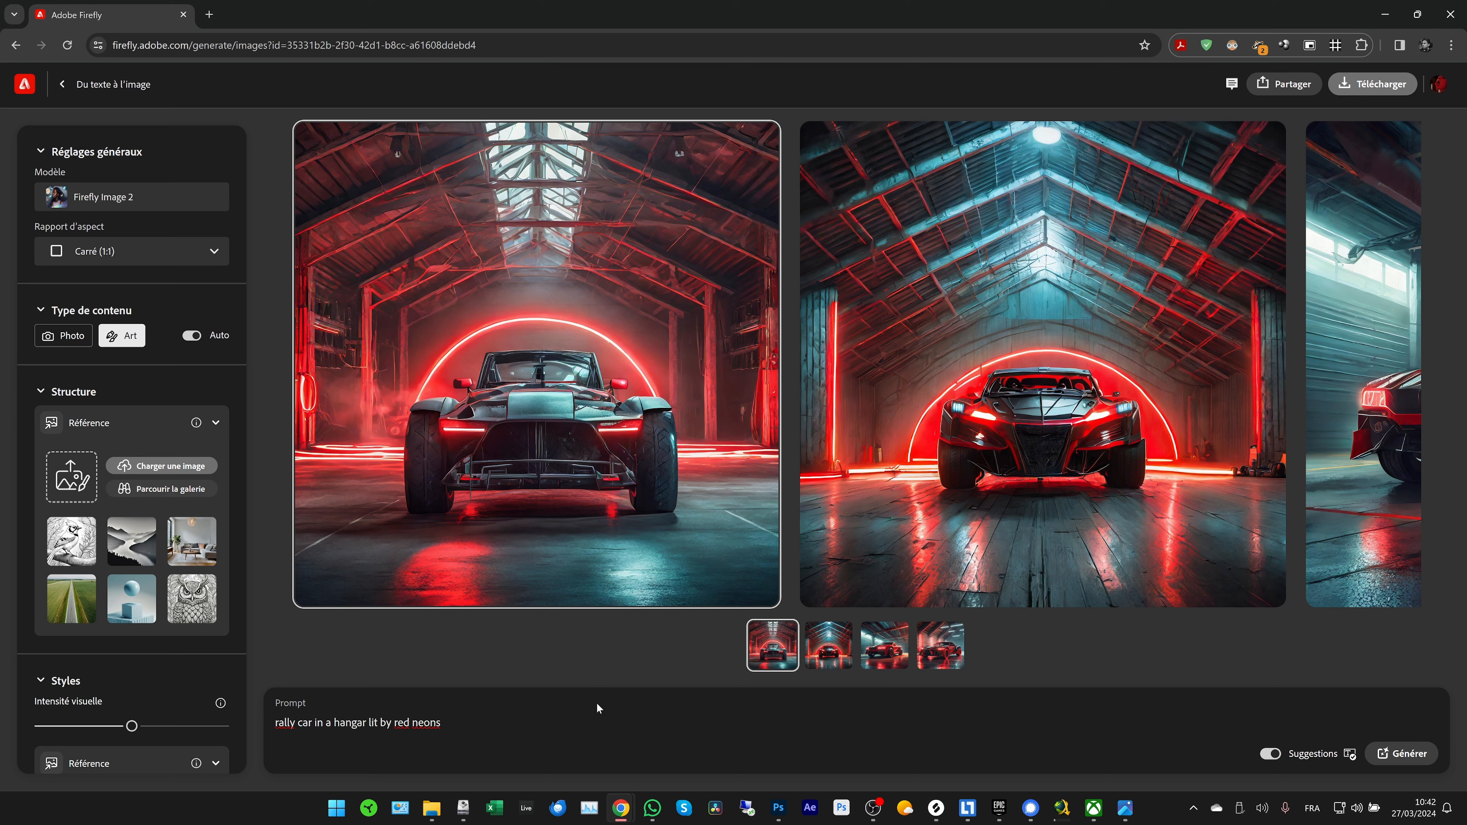
Step: View the W14 Wallpaper 3 race car photo, load it as the structure reference and generate the images
{"action": "left_click", "coordinate": [1125, 808]}
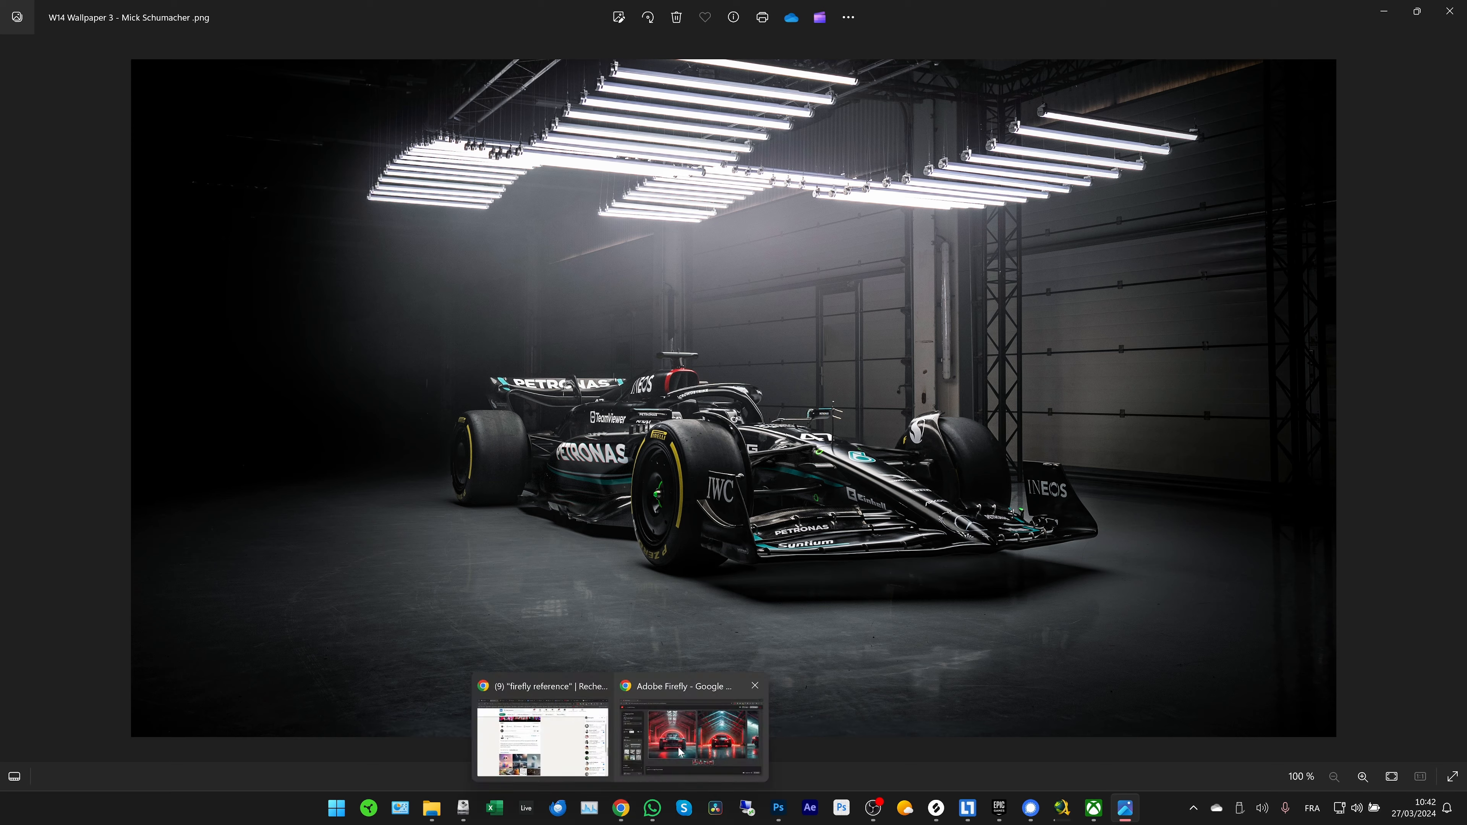
{"action": "left_click", "coordinate": [693, 731]}
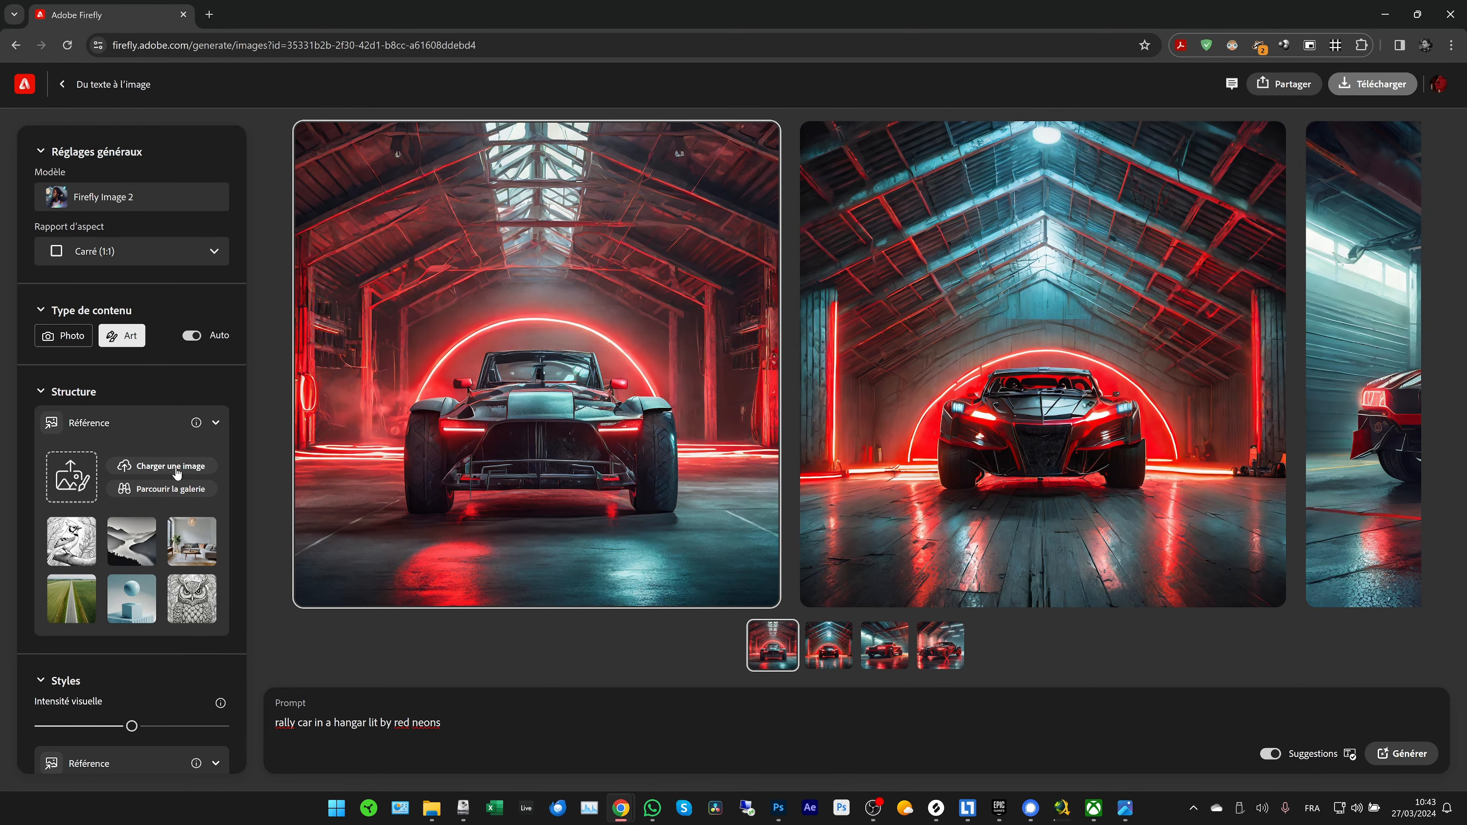
{"action": "left_click", "coordinate": [580, 130]}
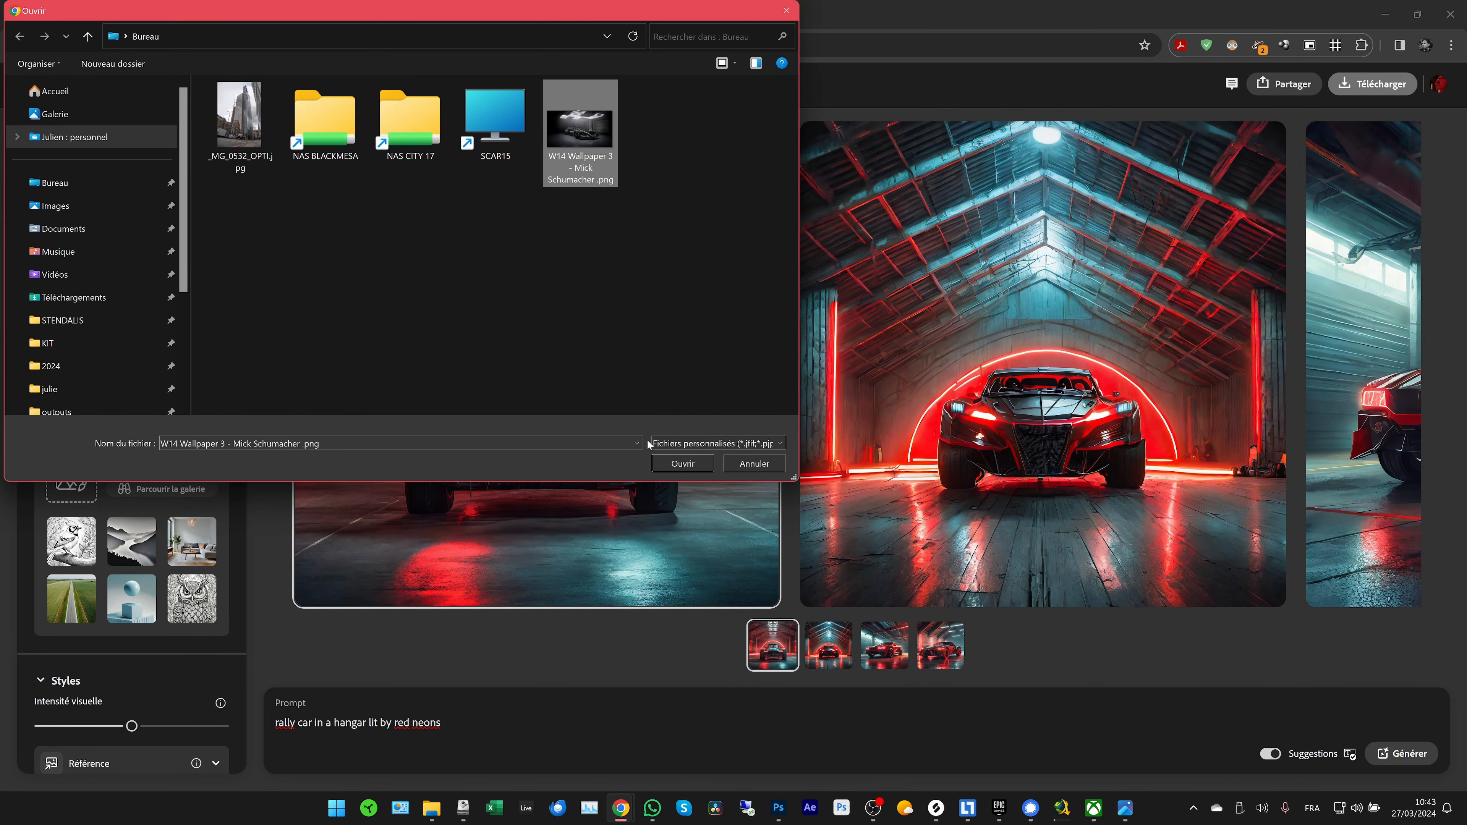
{"action": "left_click", "coordinate": [683, 463]}
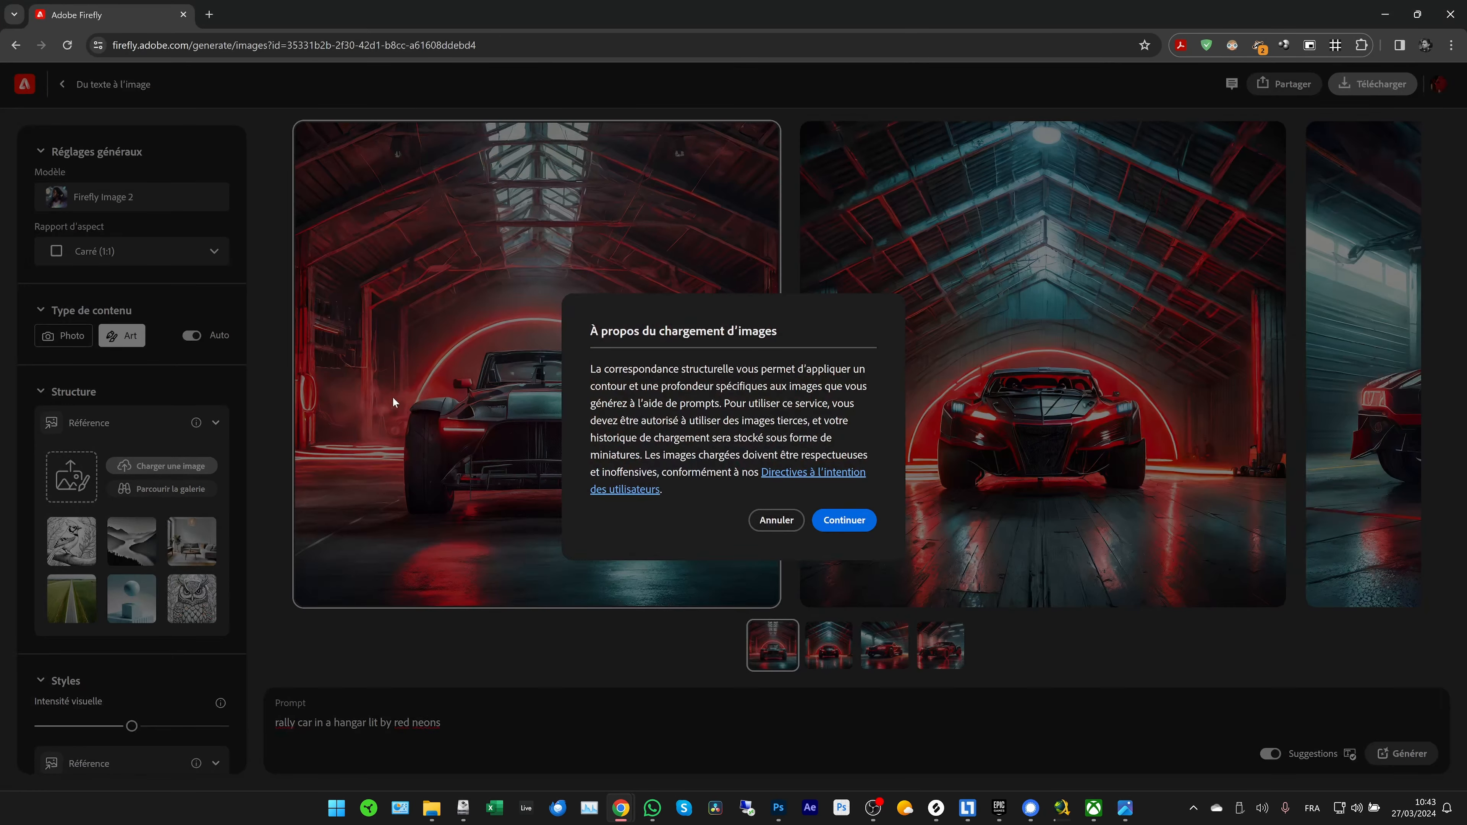
{"action": "left_click", "coordinate": [862, 521]}
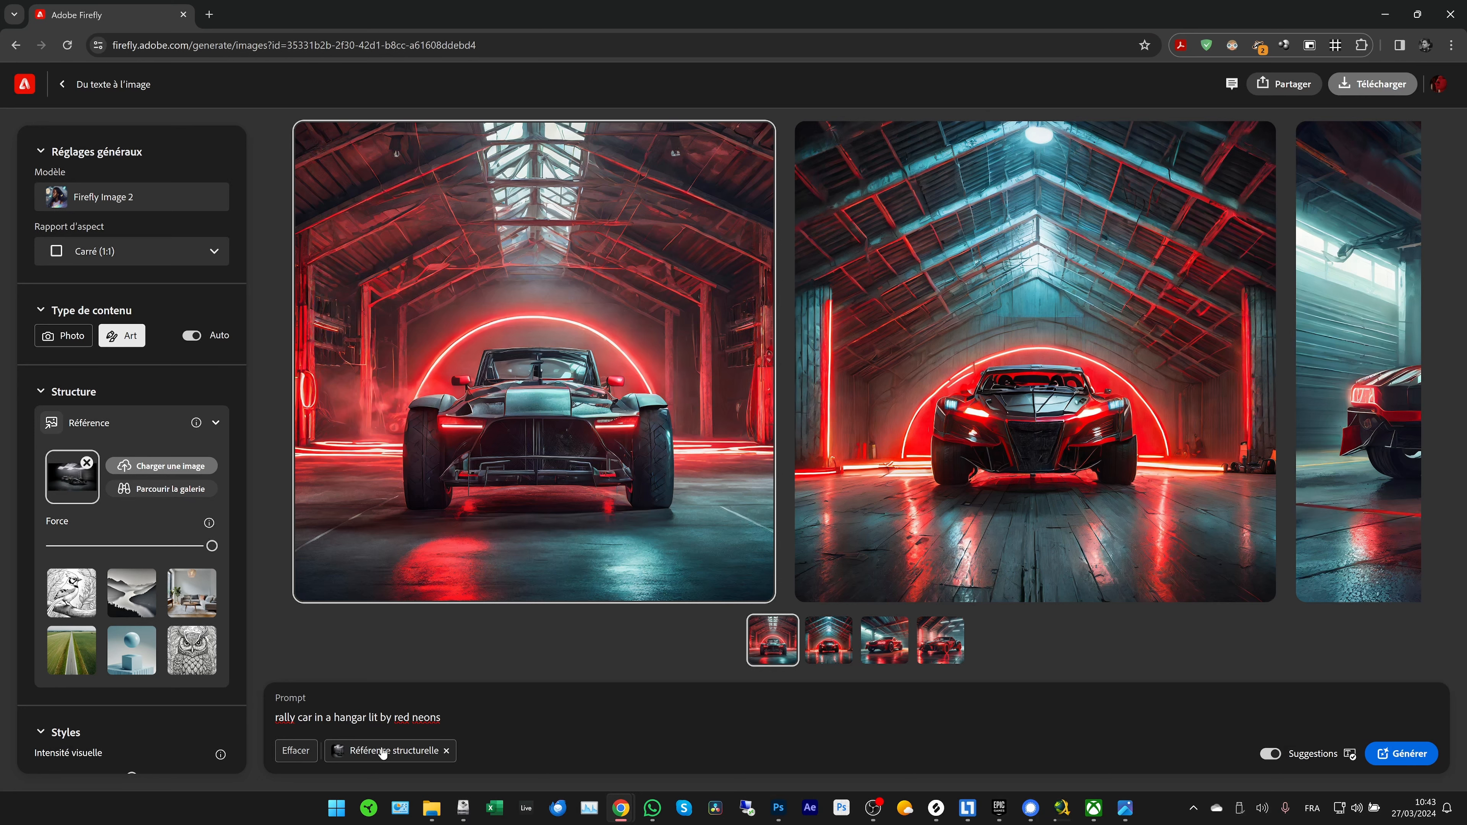
{"action": "mouse_move", "coordinate": [382, 753]}
{"action": "left_click", "coordinate": [1411, 754]}
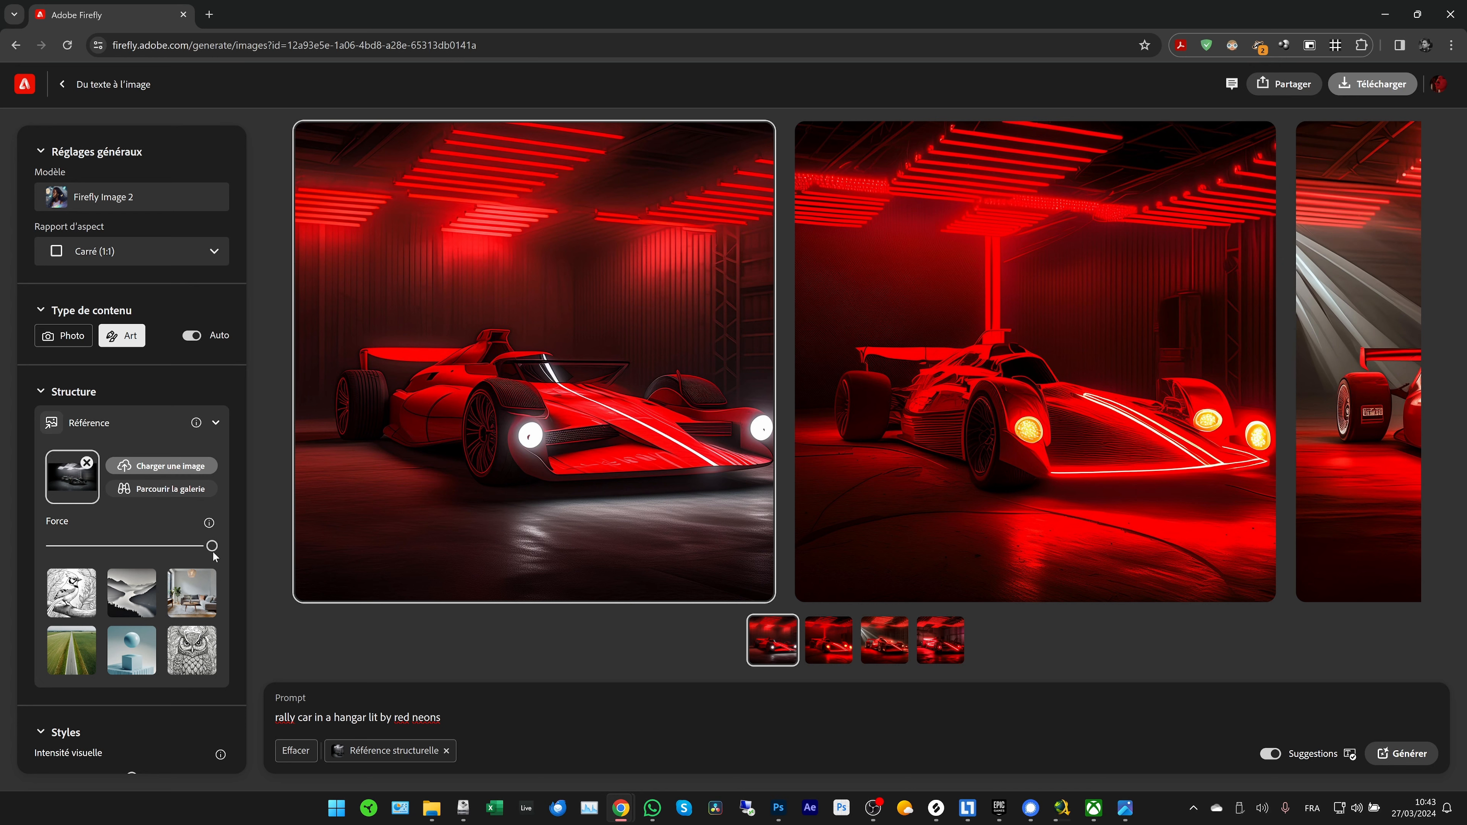
Step: Lower the structure reference strength to the midpoint, regenerate the images and view the third and fourth results
{"action": "left_click_drag", "start_coordinate": [212, 545], "coordinate": [131, 546]}
{"action": "left_click", "coordinate": [1401, 753]}
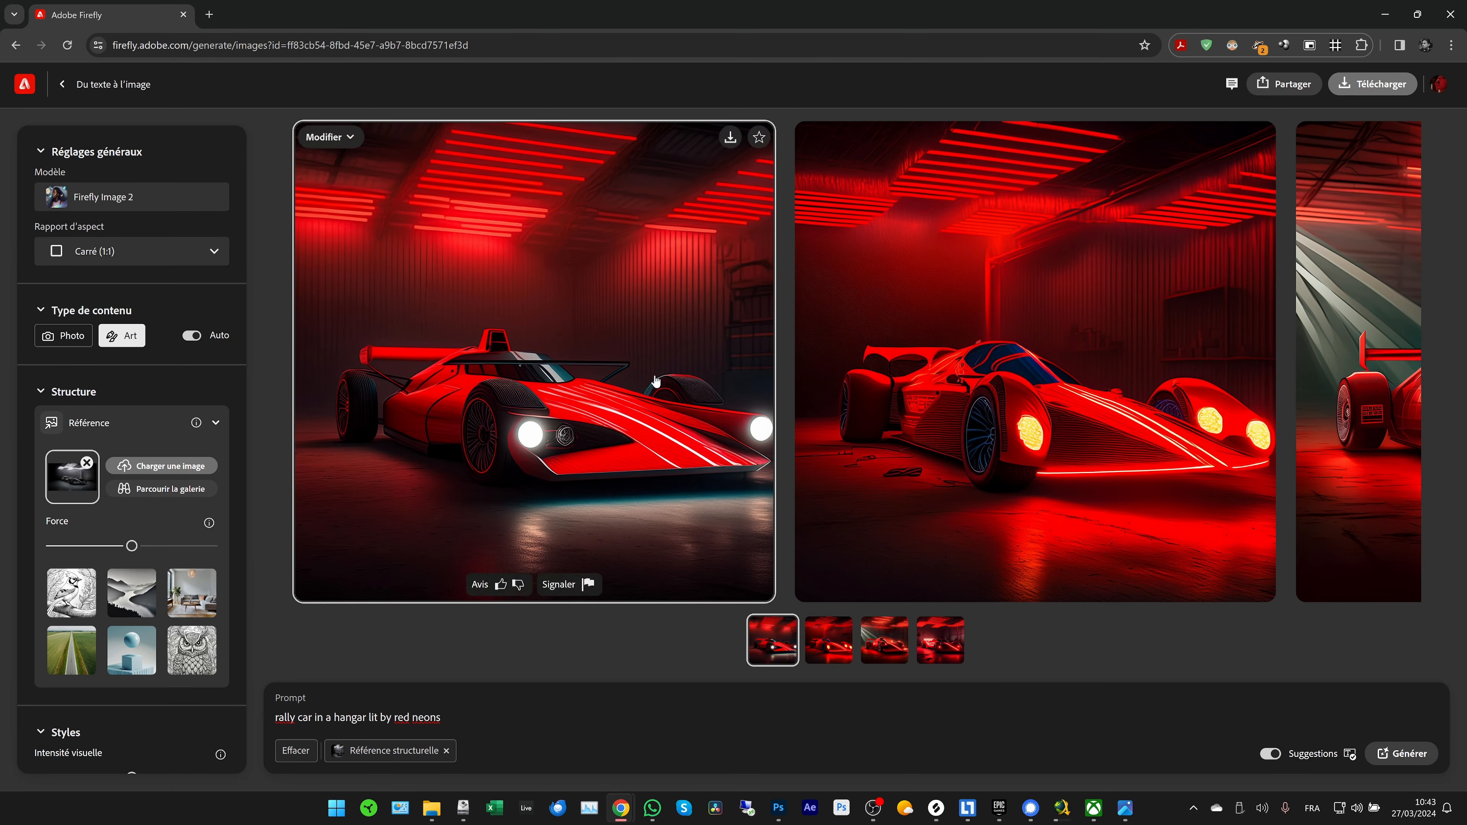
{"action": "left_click", "coordinate": [881, 646]}
{"action": "left_click", "coordinate": [938, 665]}
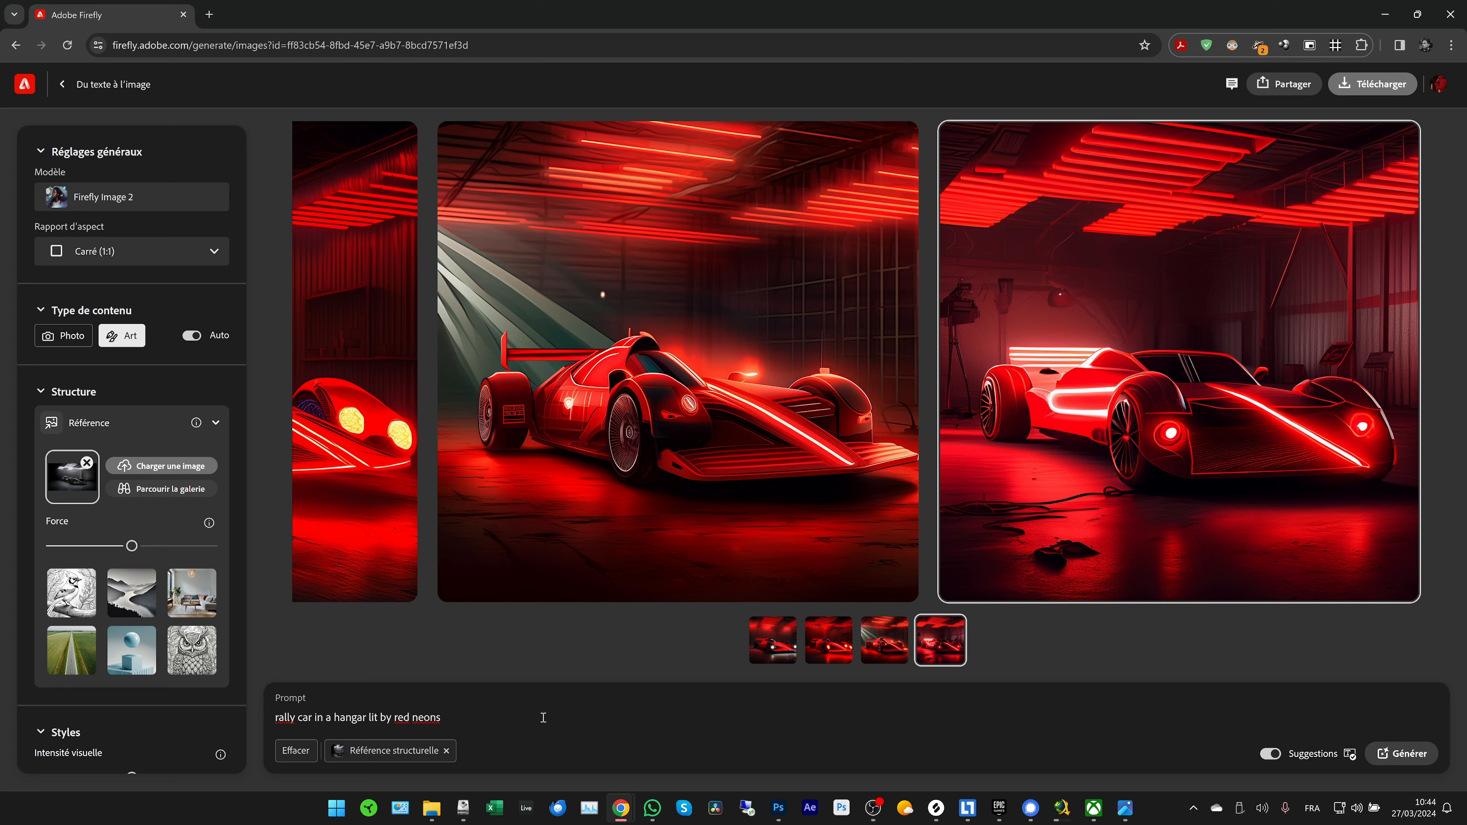
Step: Replace the prompt with "street in asian big city at night with neons" and remove the race car structure reference
{"action": "left_click_drag", "start_coordinate": [472, 718], "coordinate": [282, 725]}
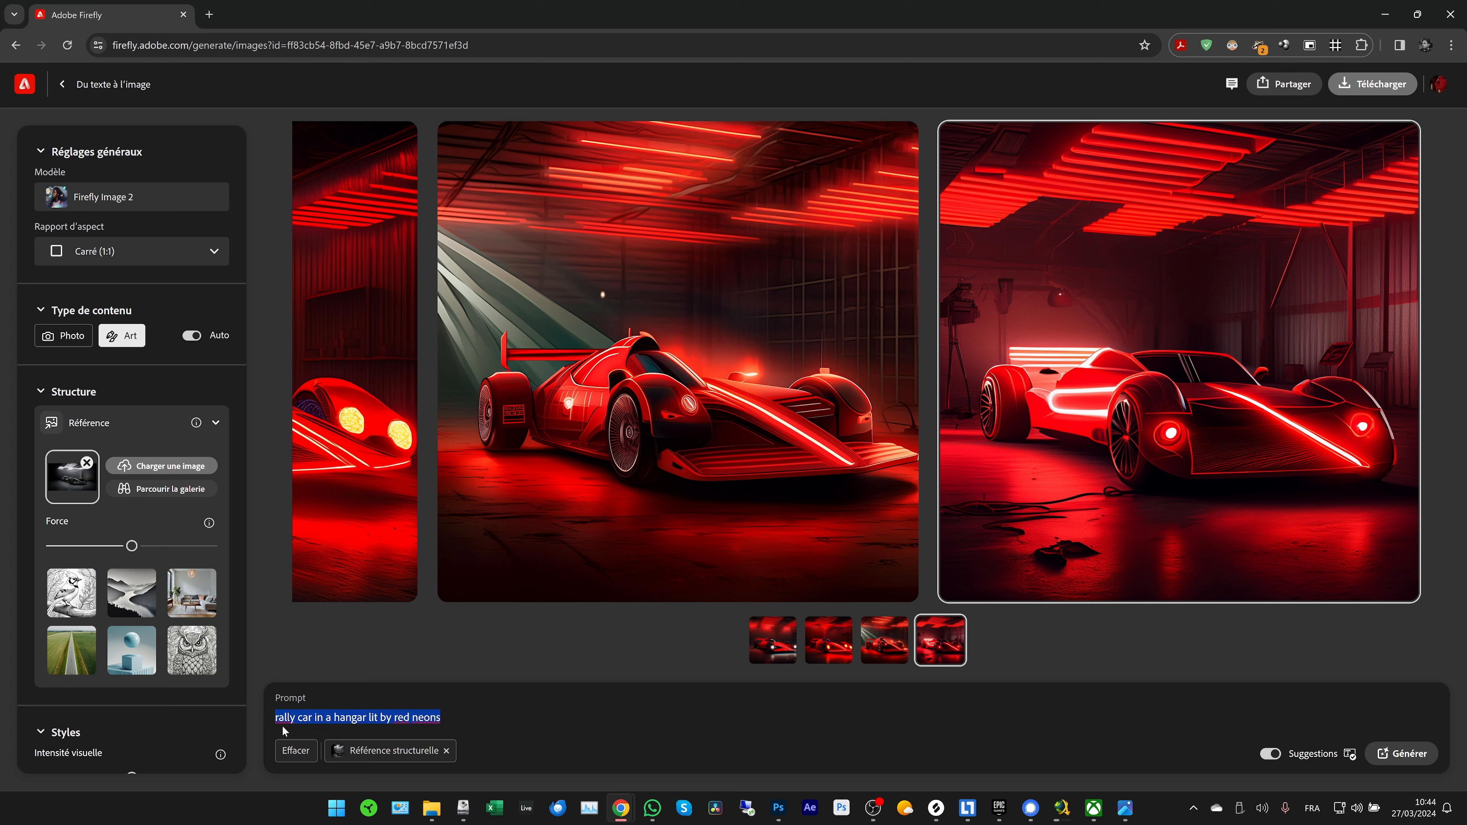
{"action": "type", "text": "street in"}
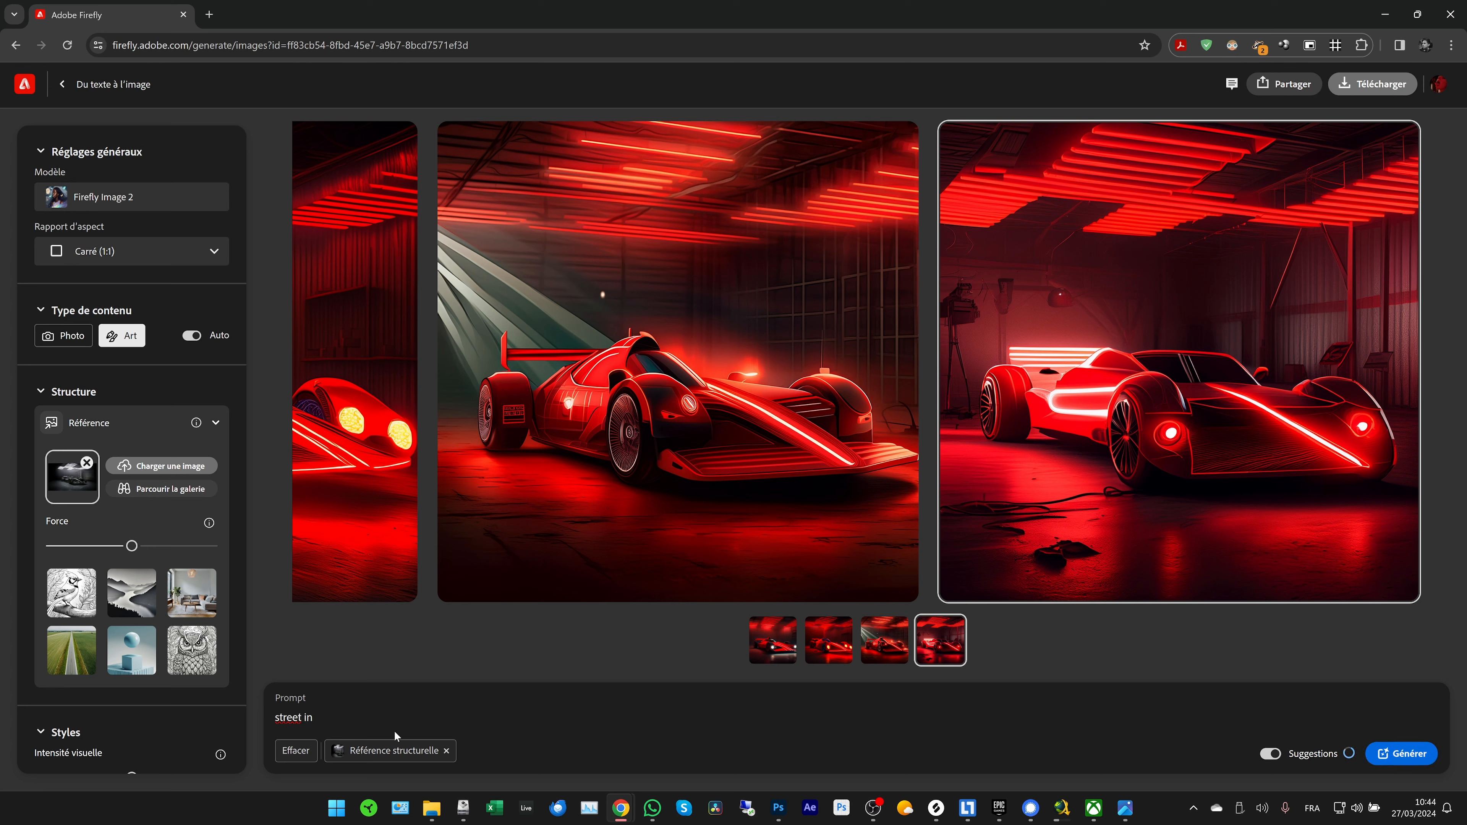
{"action": "type", "text": " asian big city at night with neons"}
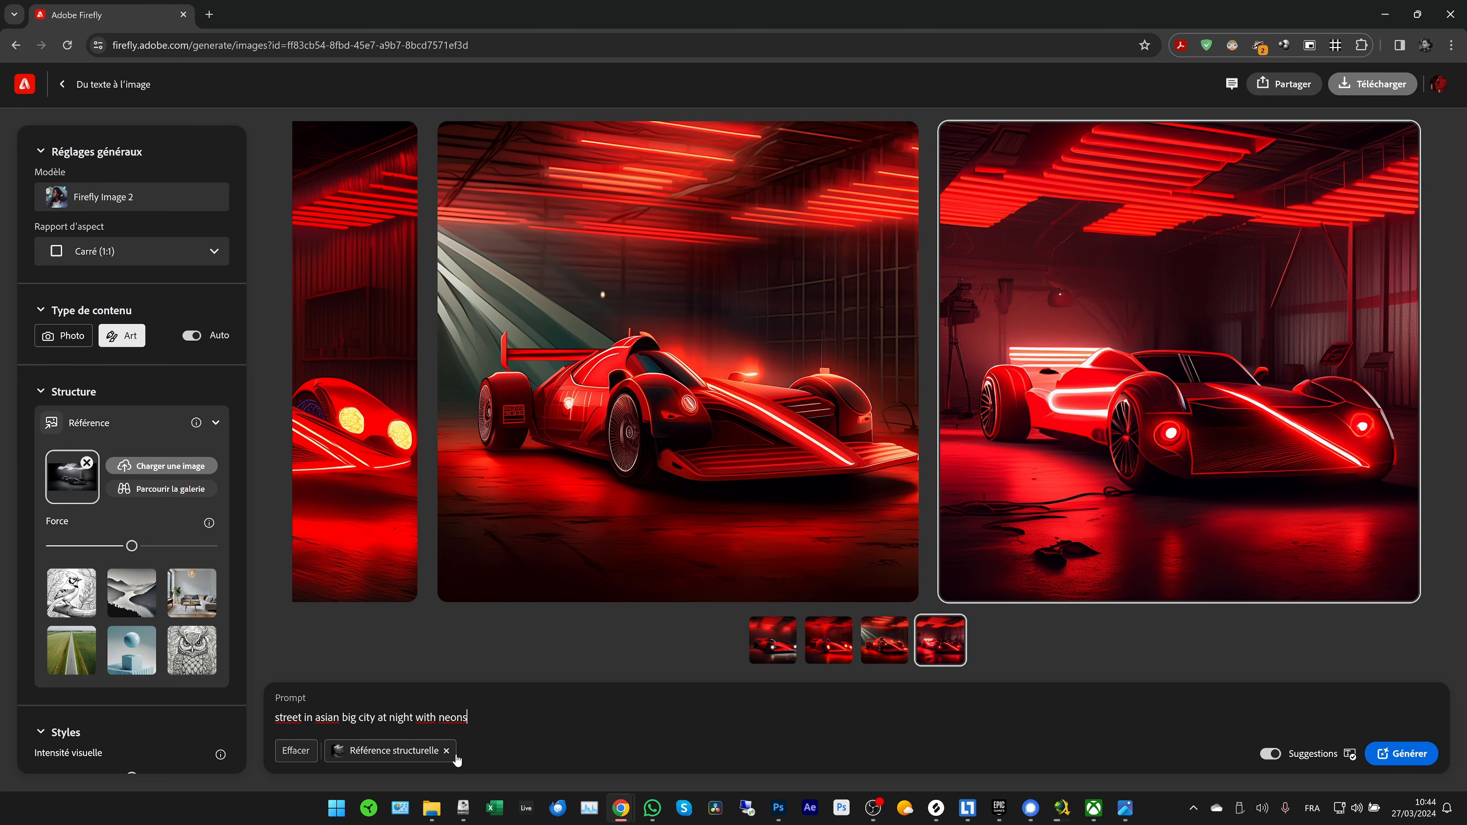
{"action": "left_click", "coordinate": [446, 750]}
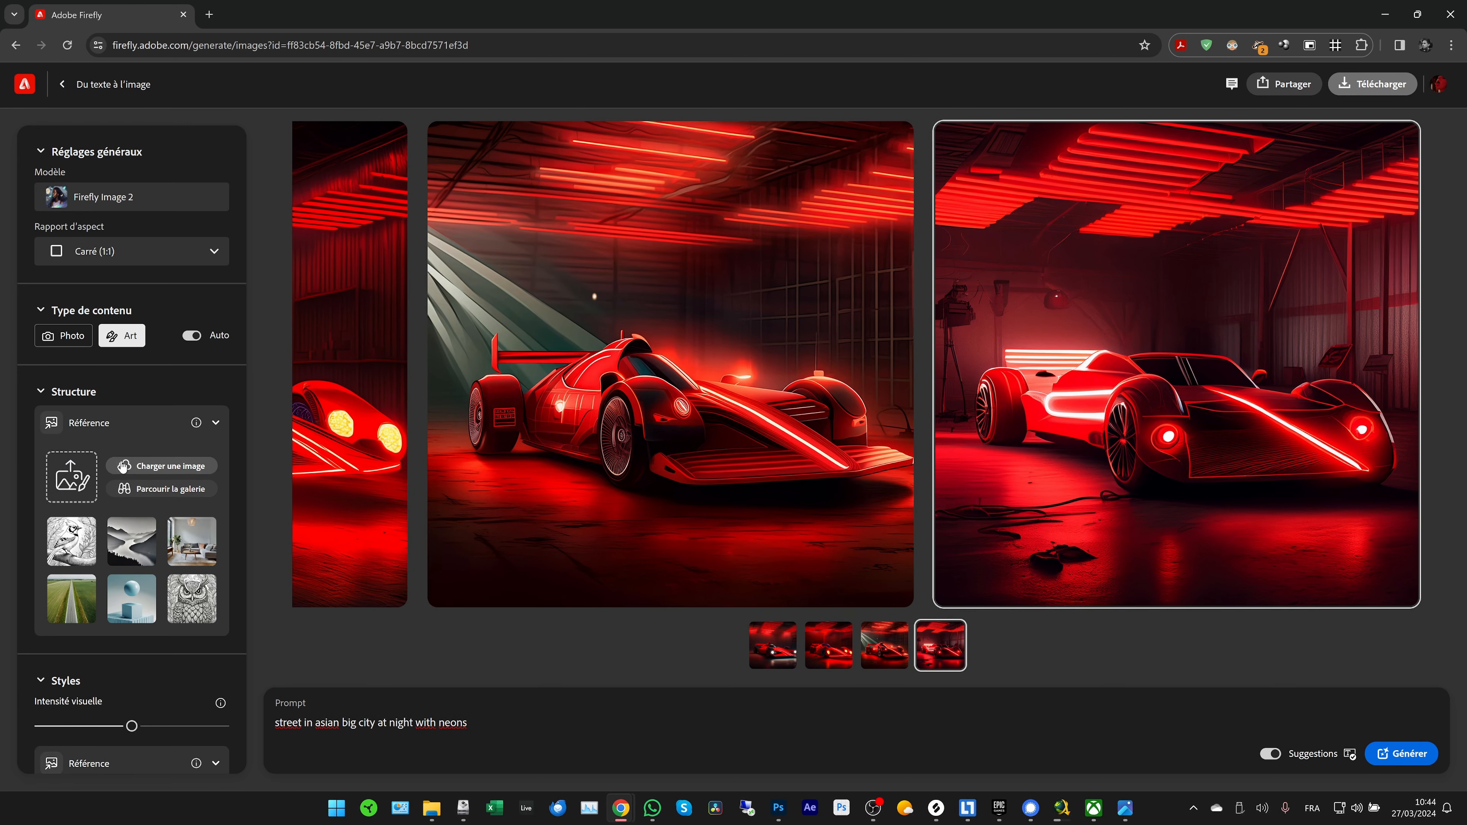
Step: Check the skyscraper photo _MG_0532_OPTI.jpg in the image viewer, load it as the structure reference and generate the images
{"action": "left_click", "coordinate": [170, 465]}
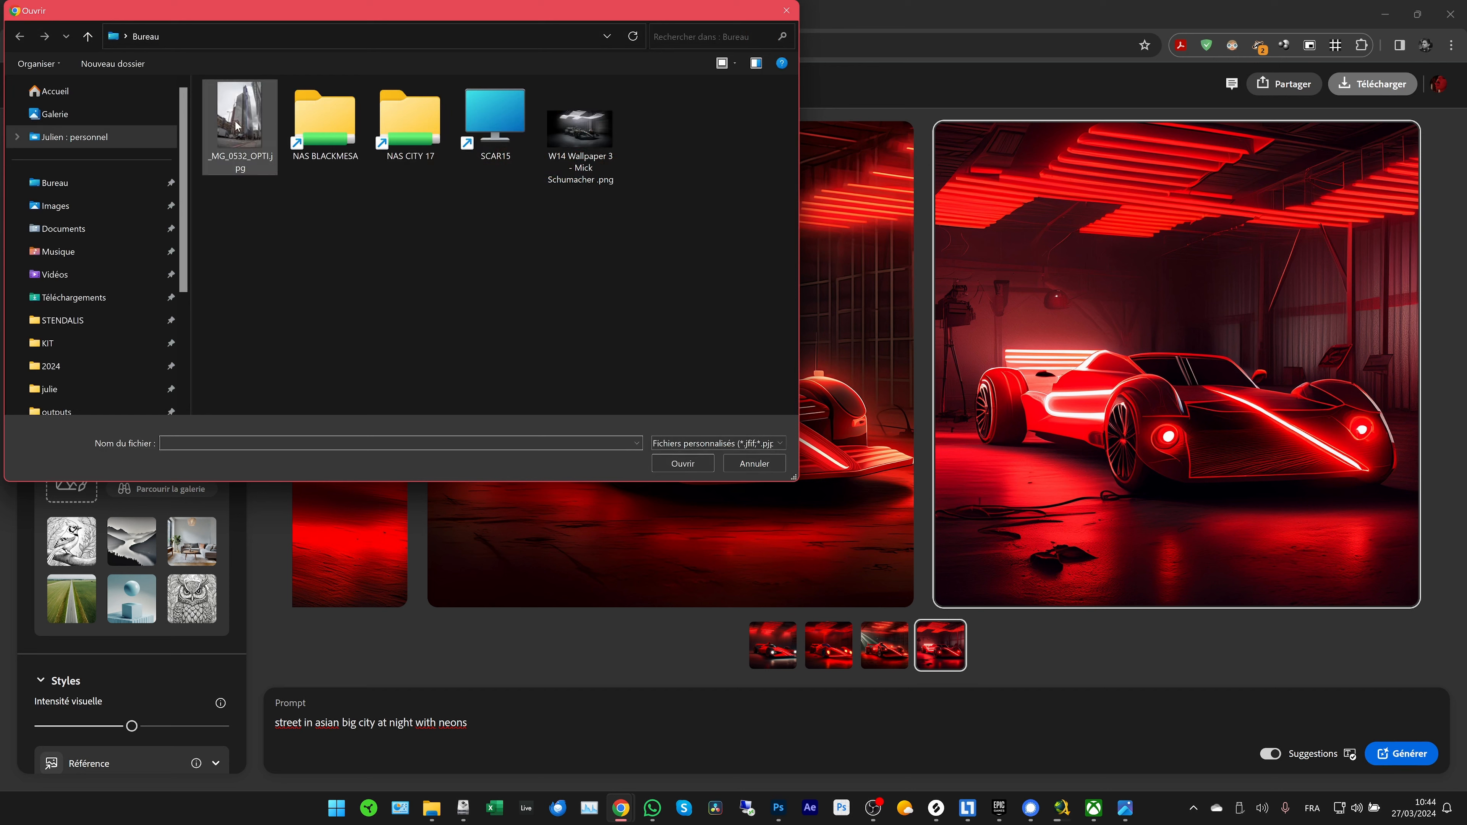
{"action": "left_click", "coordinate": [235, 116]}
{"action": "left_click", "coordinate": [1125, 808]}
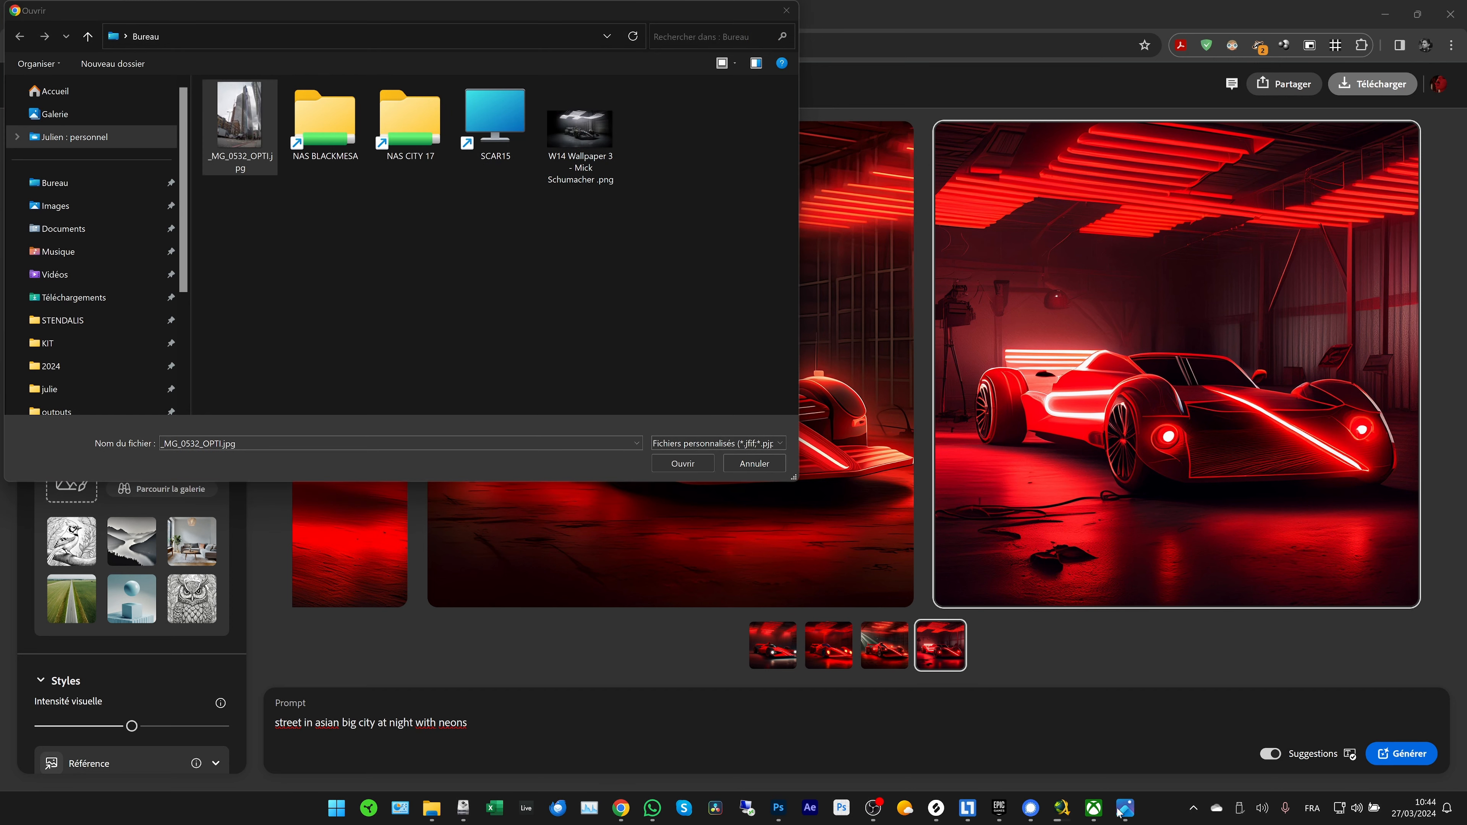
{"action": "key", "text": "Left"}
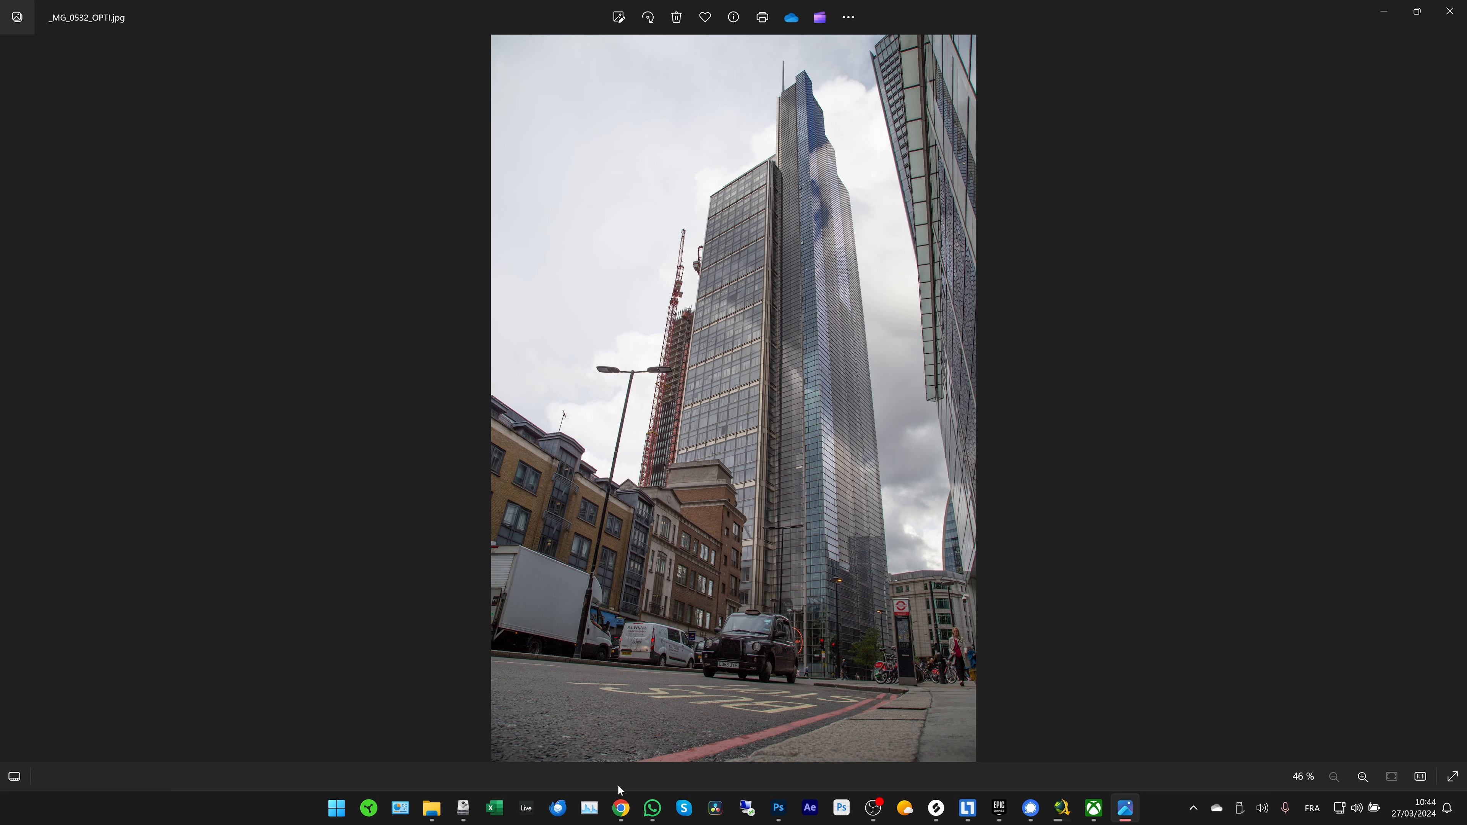
{"action": "left_click", "coordinate": [621, 807]}
{"action": "left_click", "coordinate": [673, 729]}
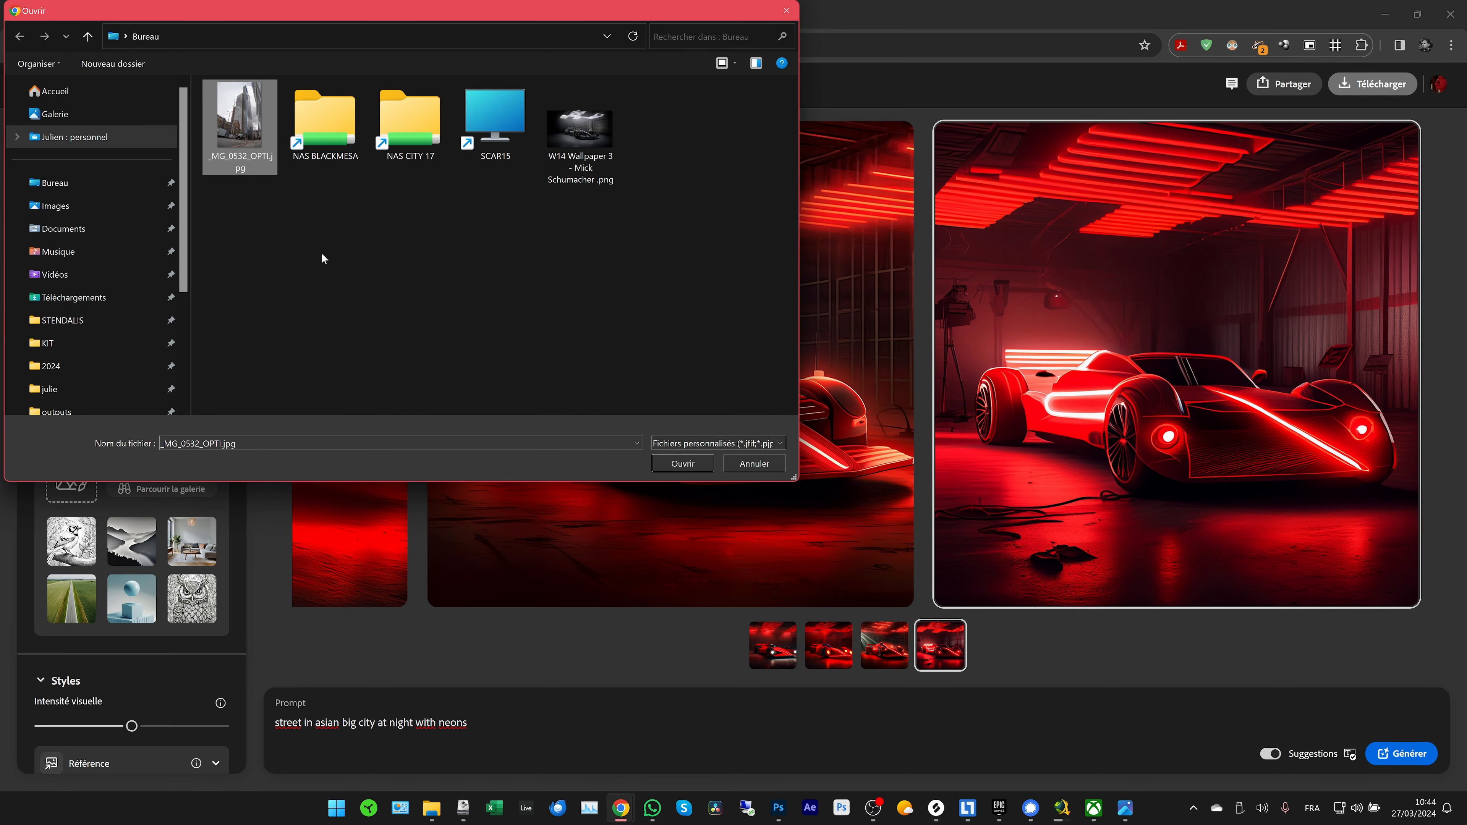
{"action": "double_click", "coordinate": [228, 116]}
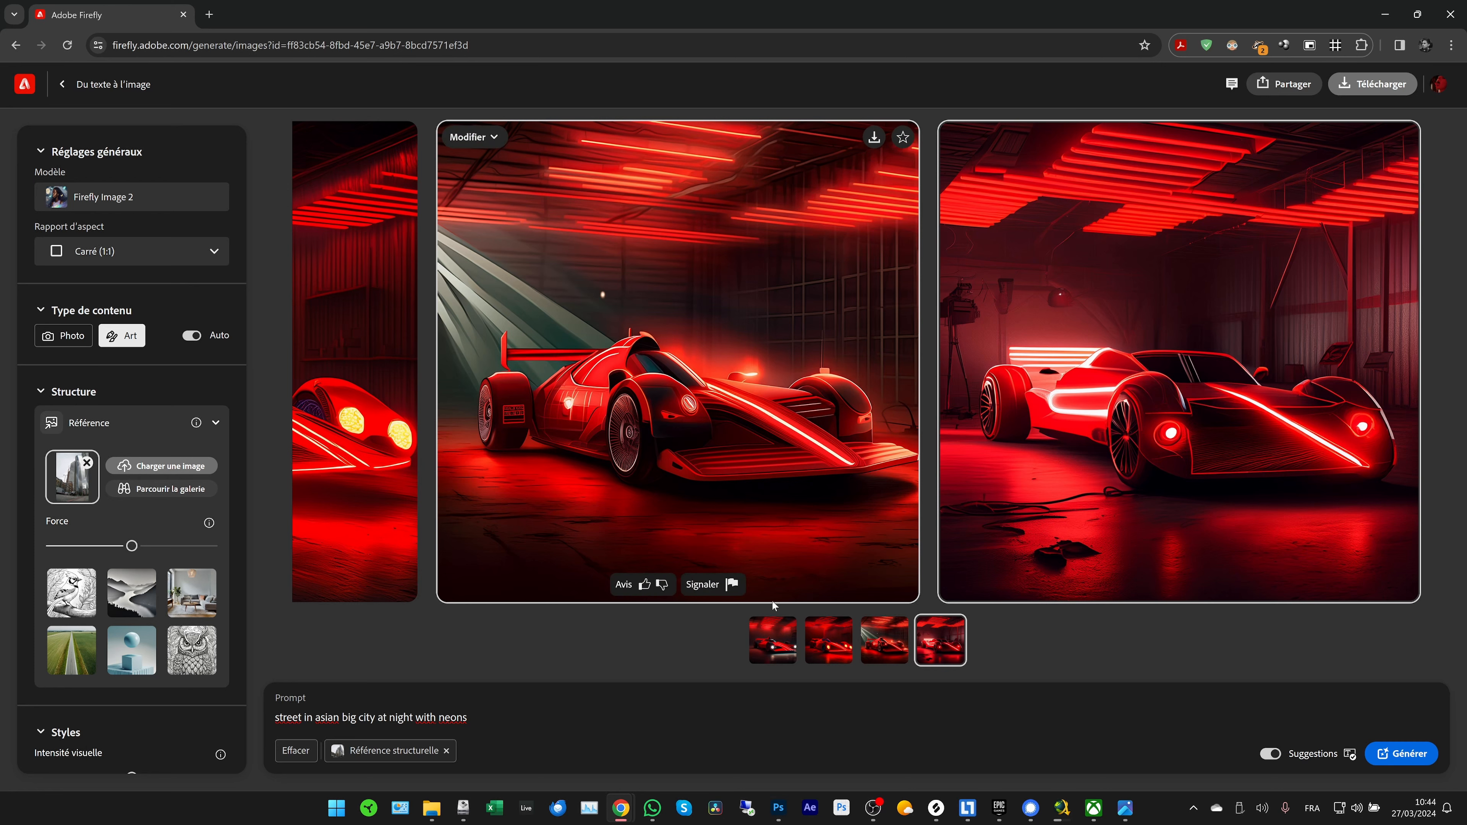
{"action": "left_click", "coordinate": [1422, 760]}
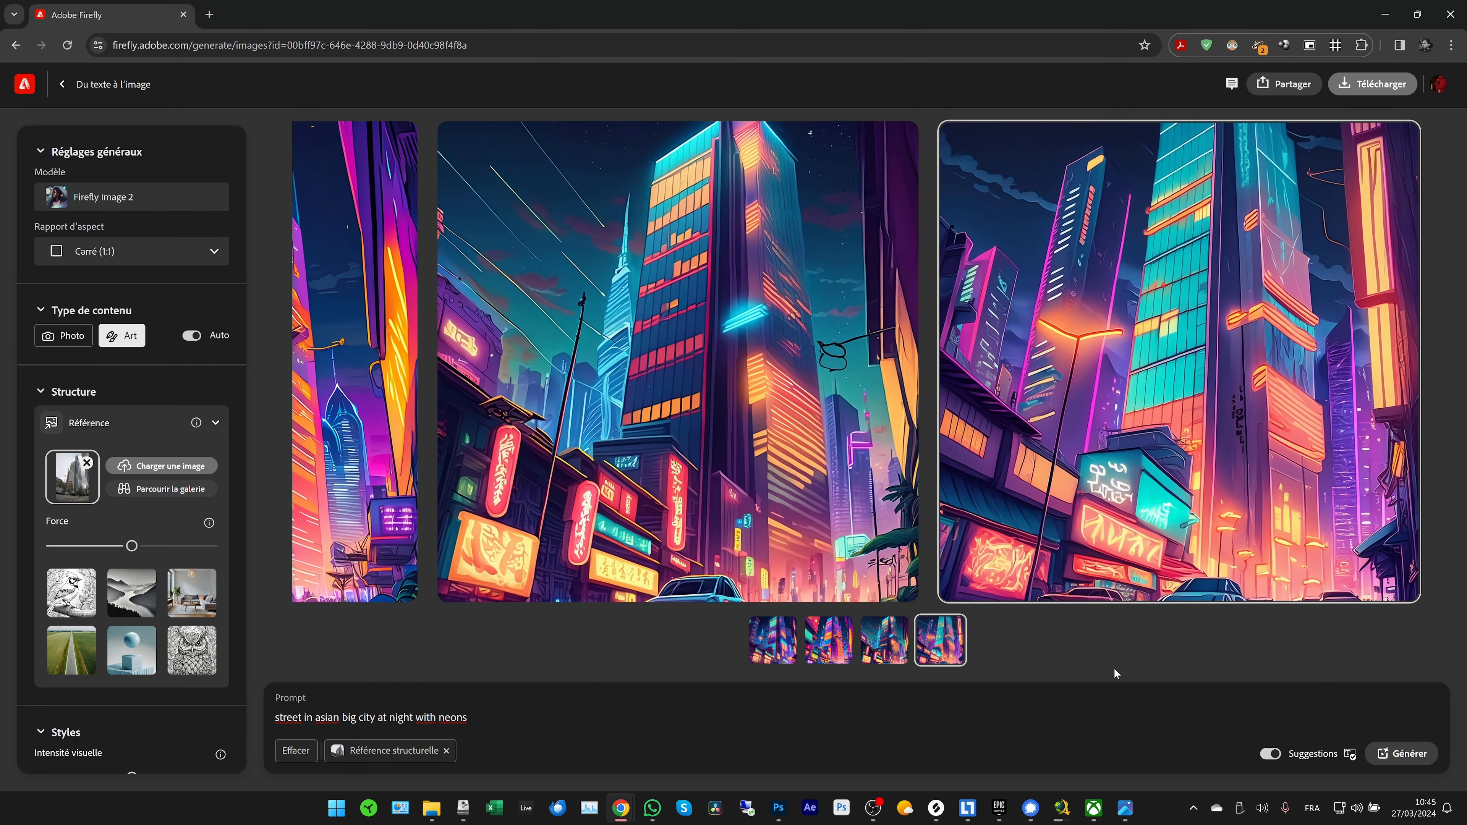
Step: View the generated neon city images enlarged one after another, starting with the third
{"action": "left_click", "coordinate": [898, 640]}
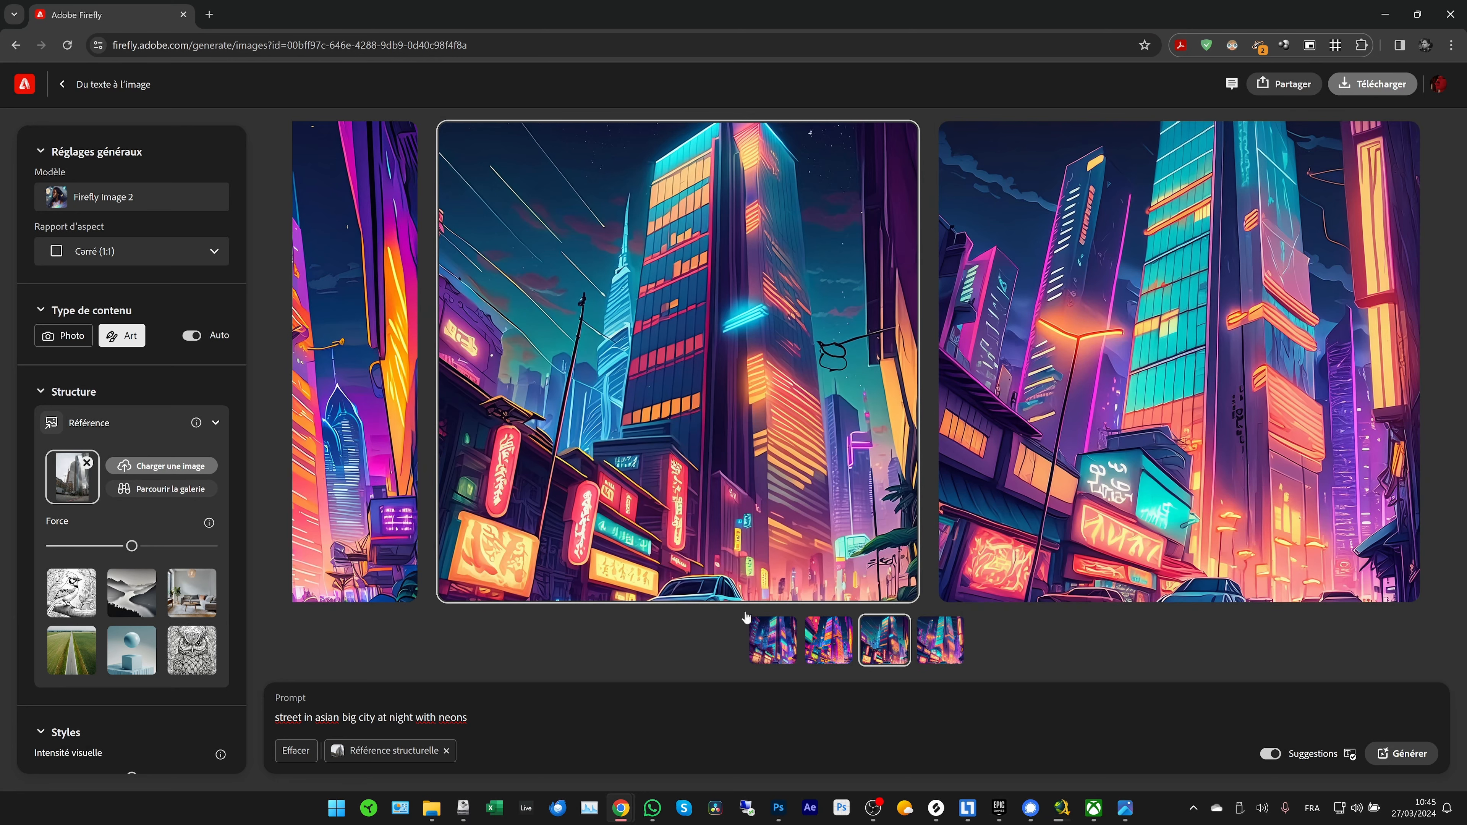
{"action": "left_click", "coordinate": [709, 412]}
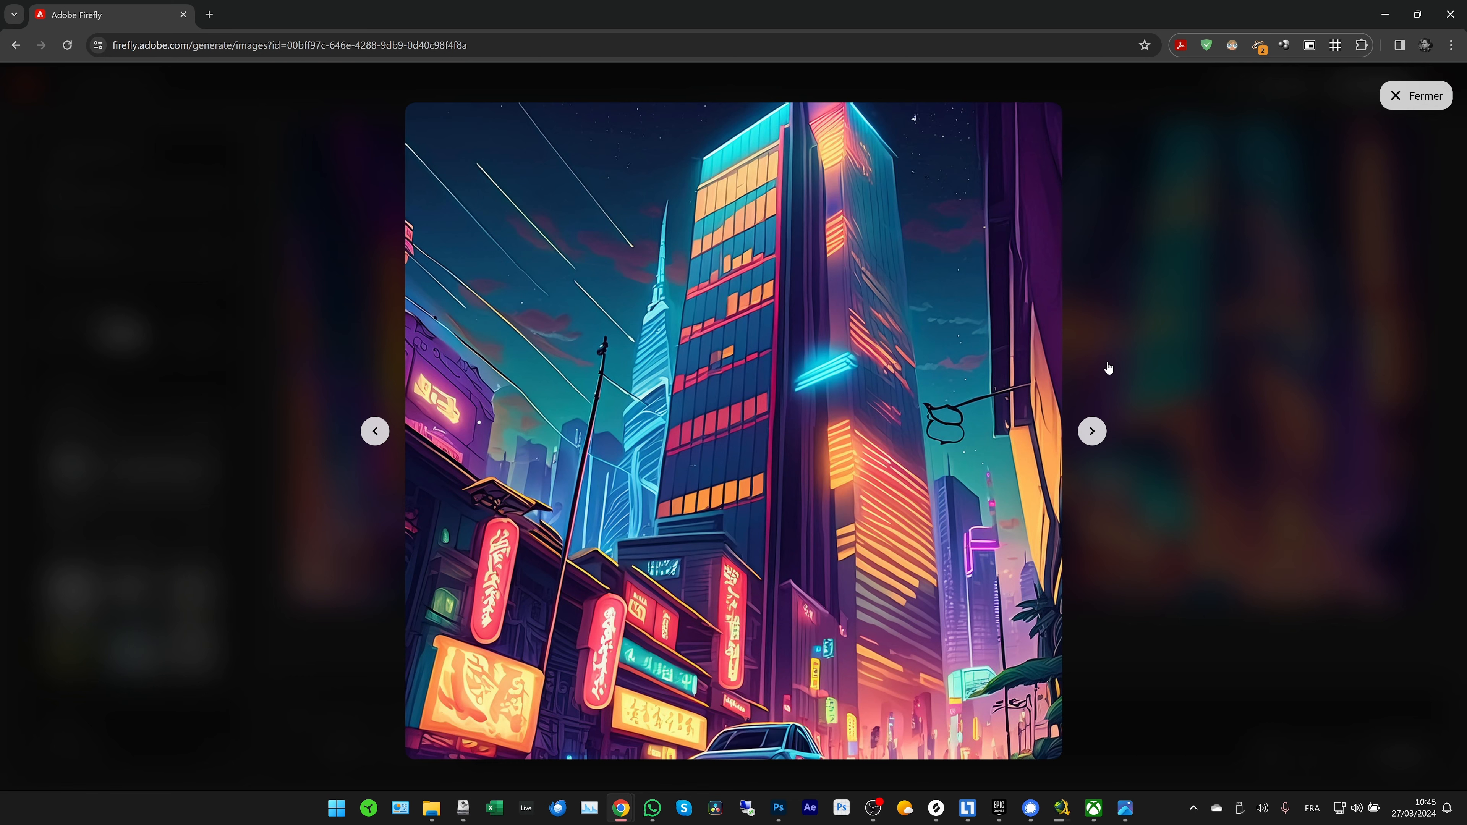
{"action": "left_click", "coordinate": [1092, 431]}
{"action": "left_click", "coordinate": [1092, 431]}
{"action": "left_click", "coordinate": [1092, 431]}
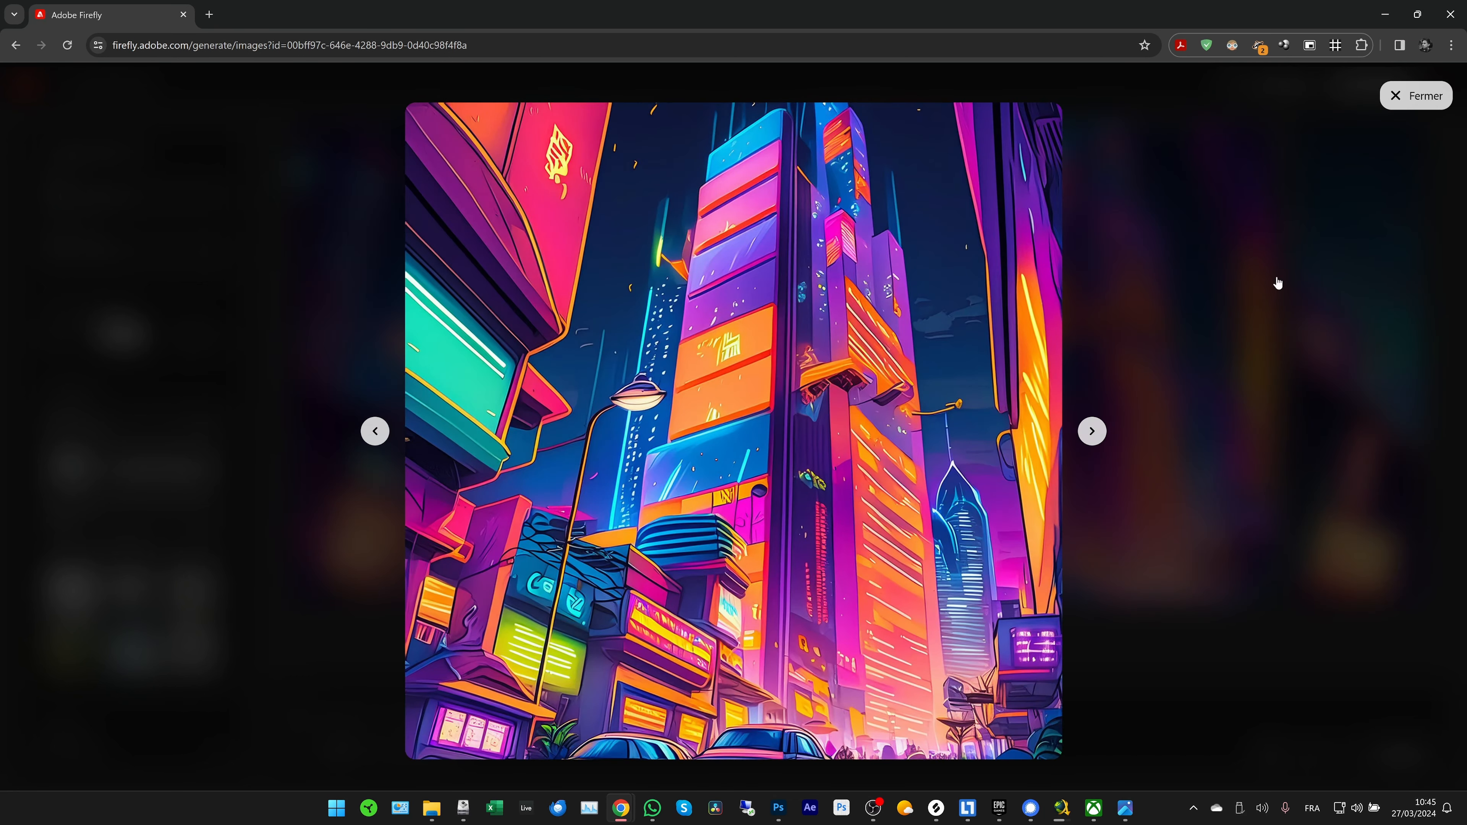
{"action": "left_click", "coordinate": [1409, 96]}
Step: Raise the structure reference strength to the maximum, regenerate the city images and inspect the third and fourth results
{"action": "left_click_drag", "start_coordinate": [132, 546], "coordinate": [212, 546]}
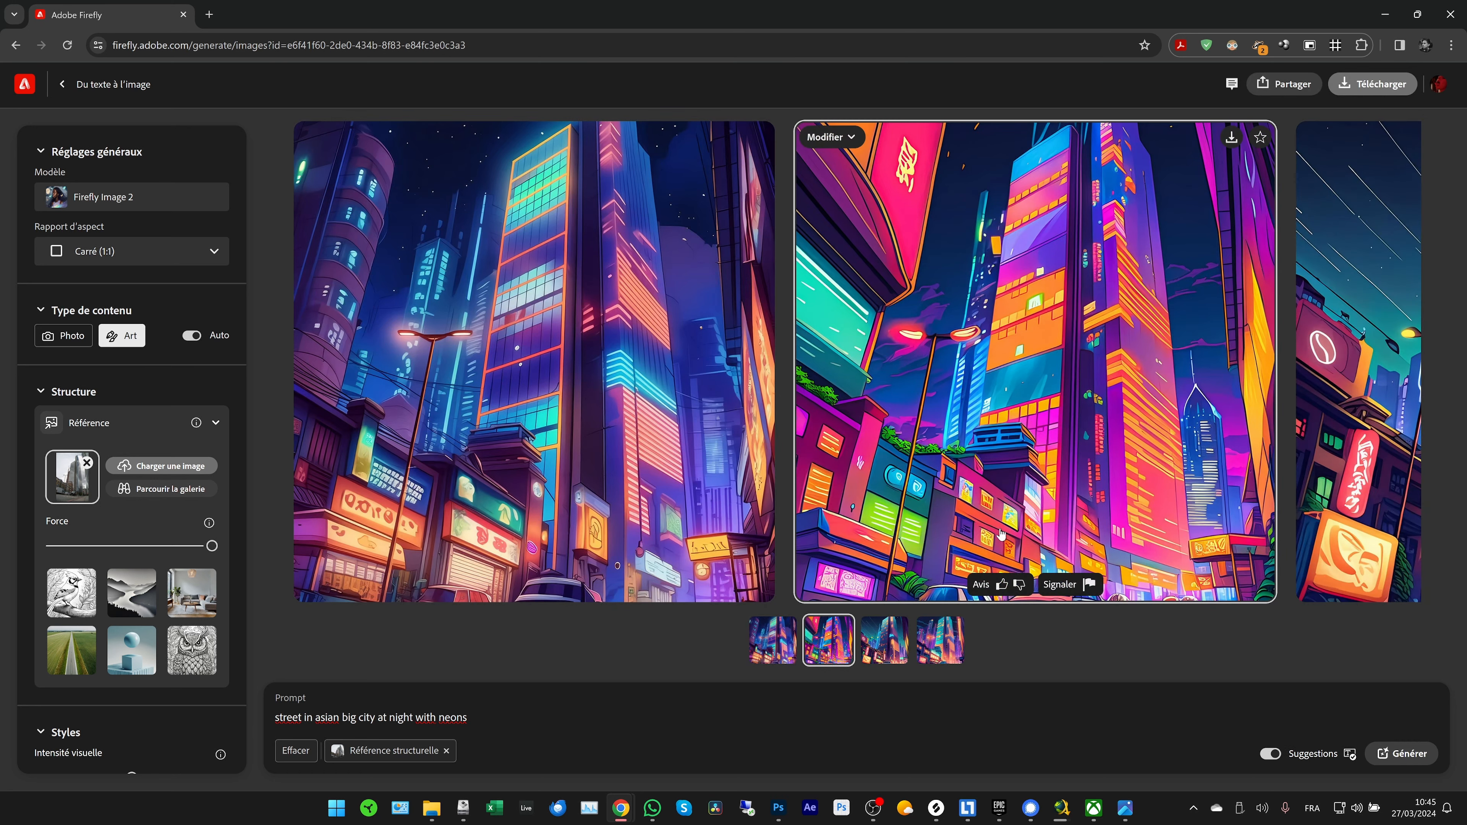
{"action": "left_click", "coordinate": [888, 652]}
{"action": "left_click", "coordinate": [956, 659]}
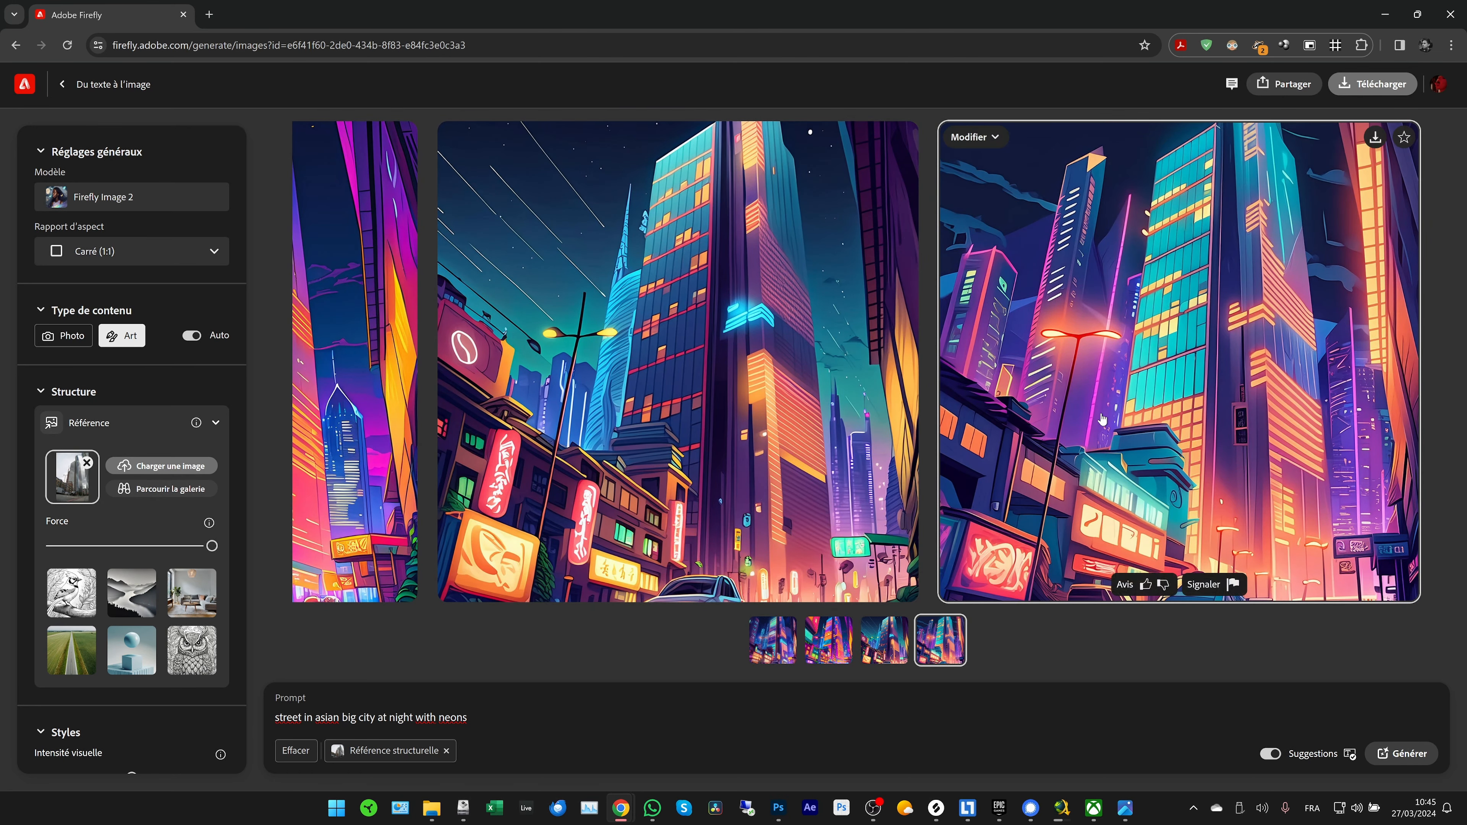
{"action": "left_click", "coordinate": [968, 352]}
{"action": "left_click", "coordinate": [1410, 96]}
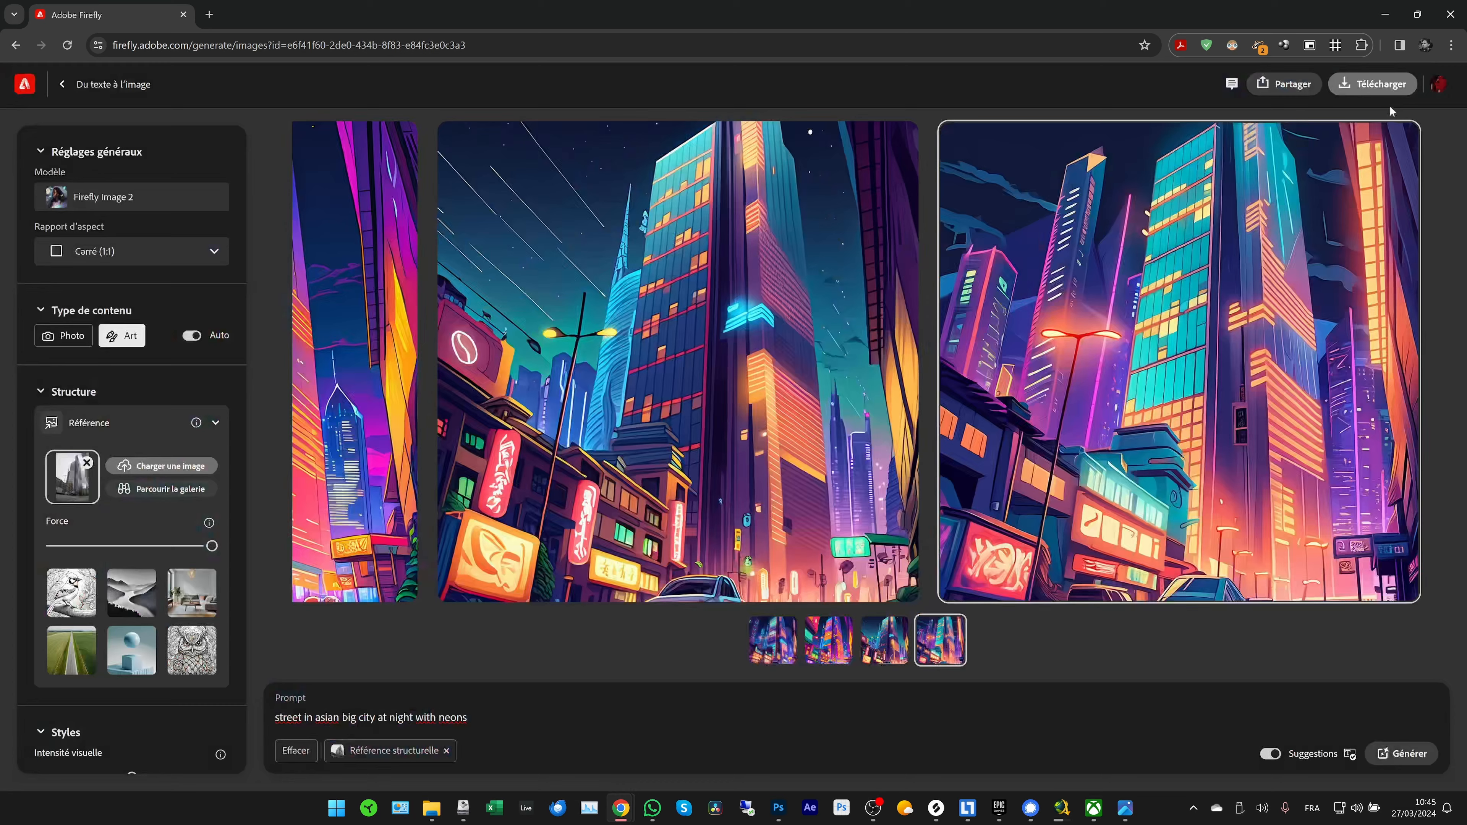
{"action": "mouse_move", "coordinate": [596, 482]}
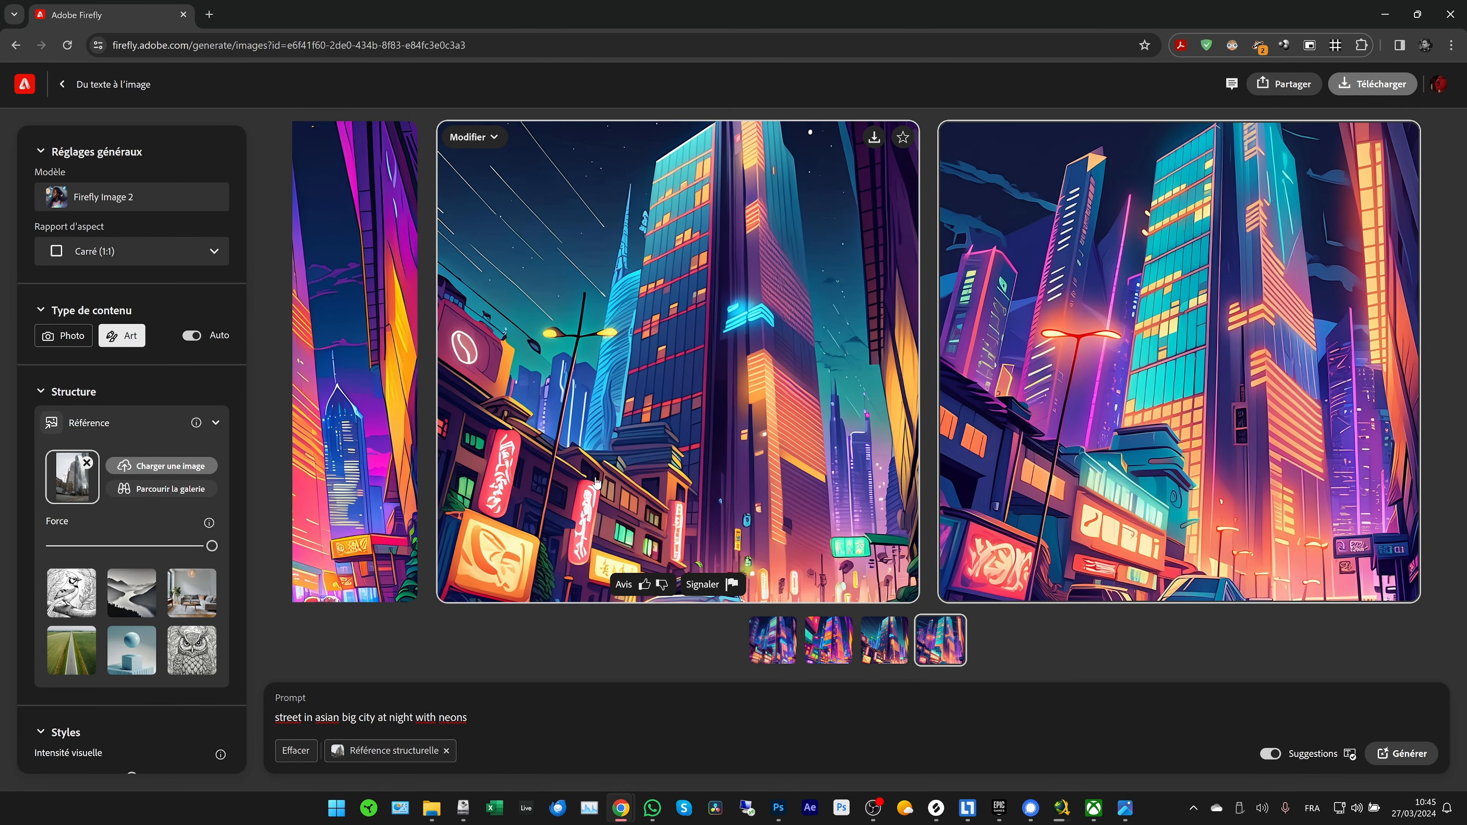
Step: Remove the skyscraper structure reference and regenerate the city images from the prompt alone
{"action": "left_click", "coordinate": [447, 751]}
{"action": "left_click", "coordinate": [1401, 753]}
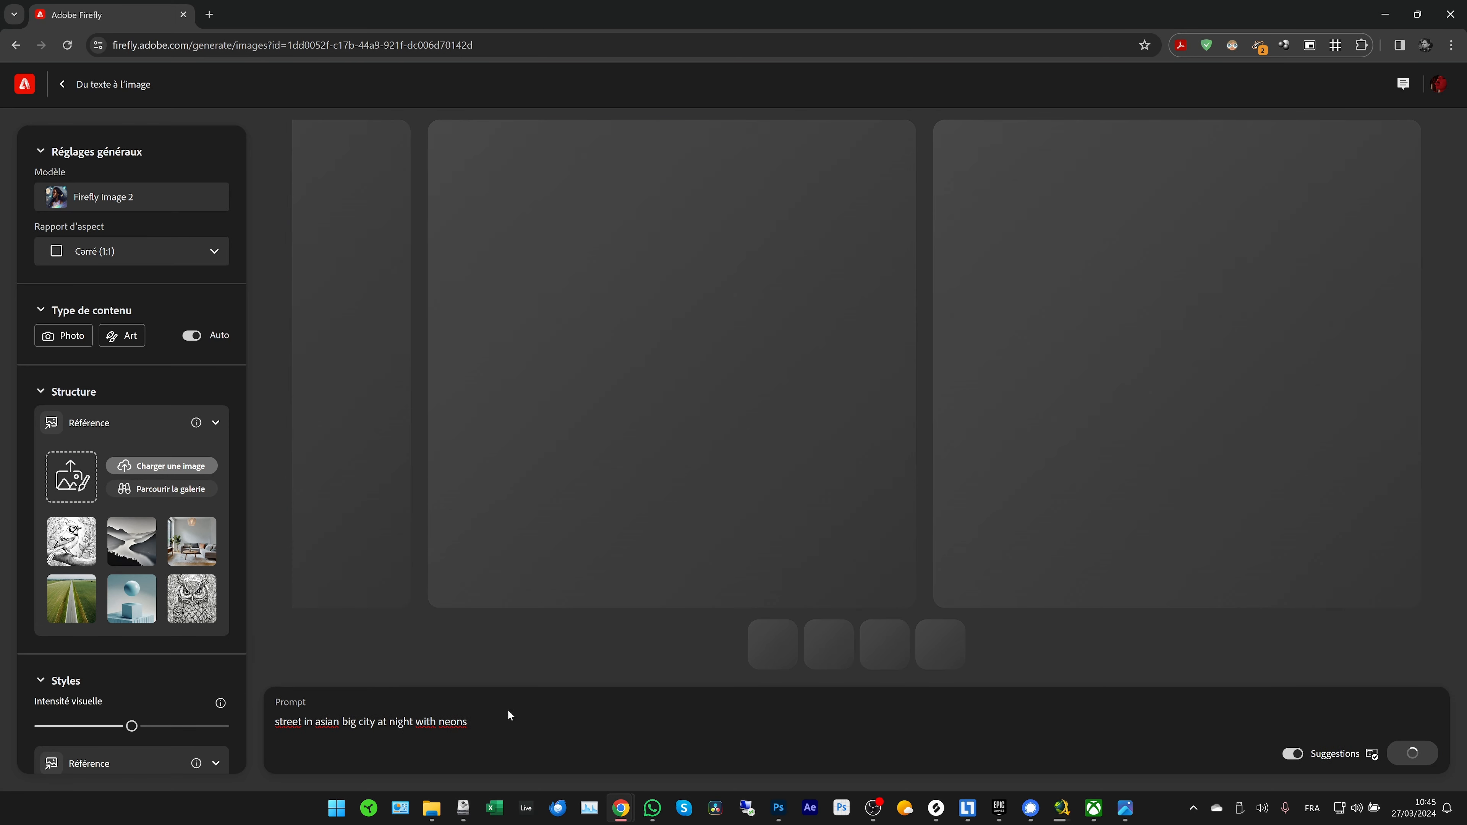
{"action": "left_click_drag", "start_coordinate": [505, 721], "coordinate": [314, 723]}
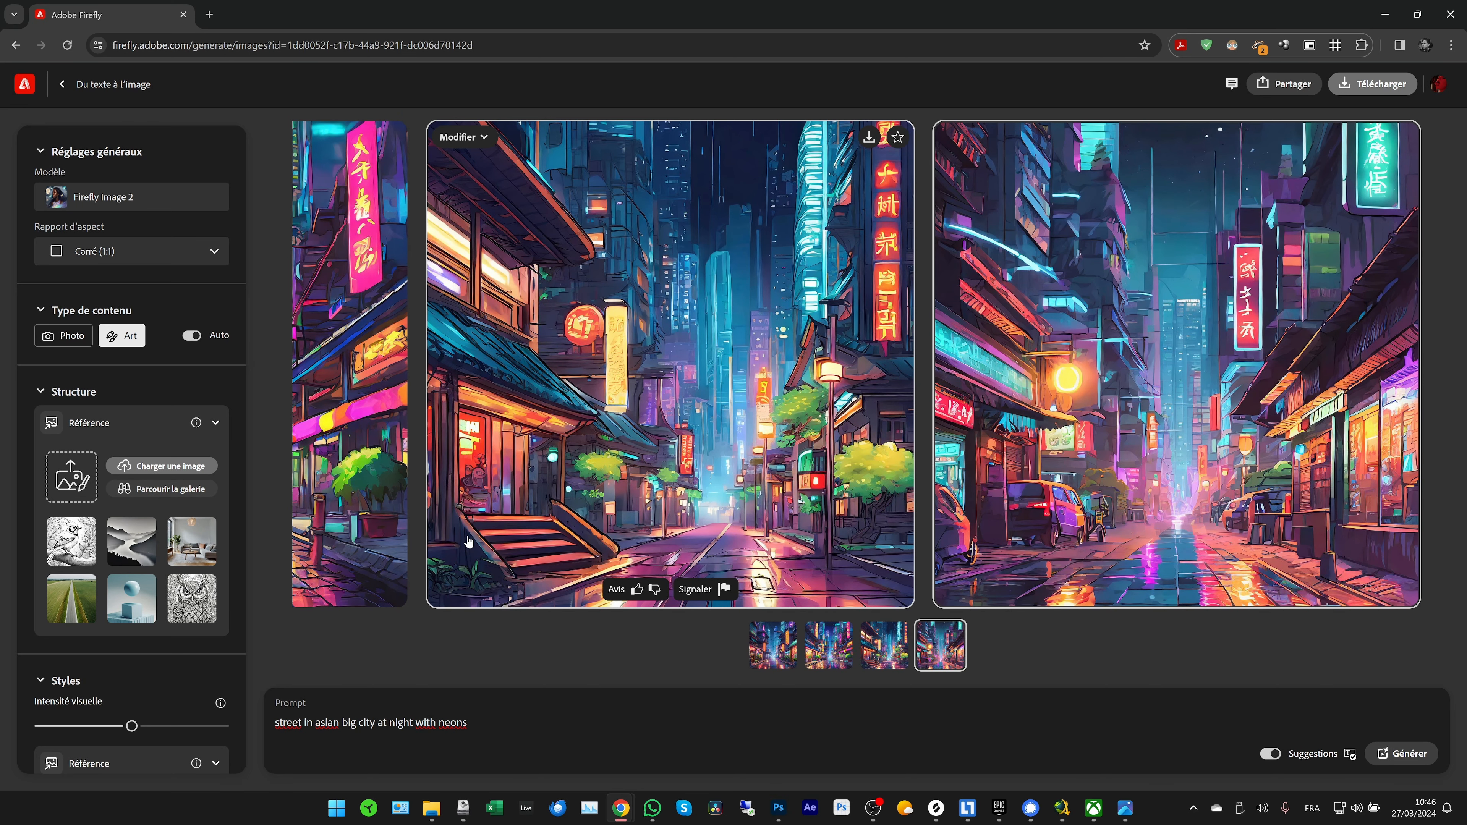
Step: Load _MG_0532_OPTI.jpg again as the structure reference
{"action": "left_click", "coordinate": [71, 477]}
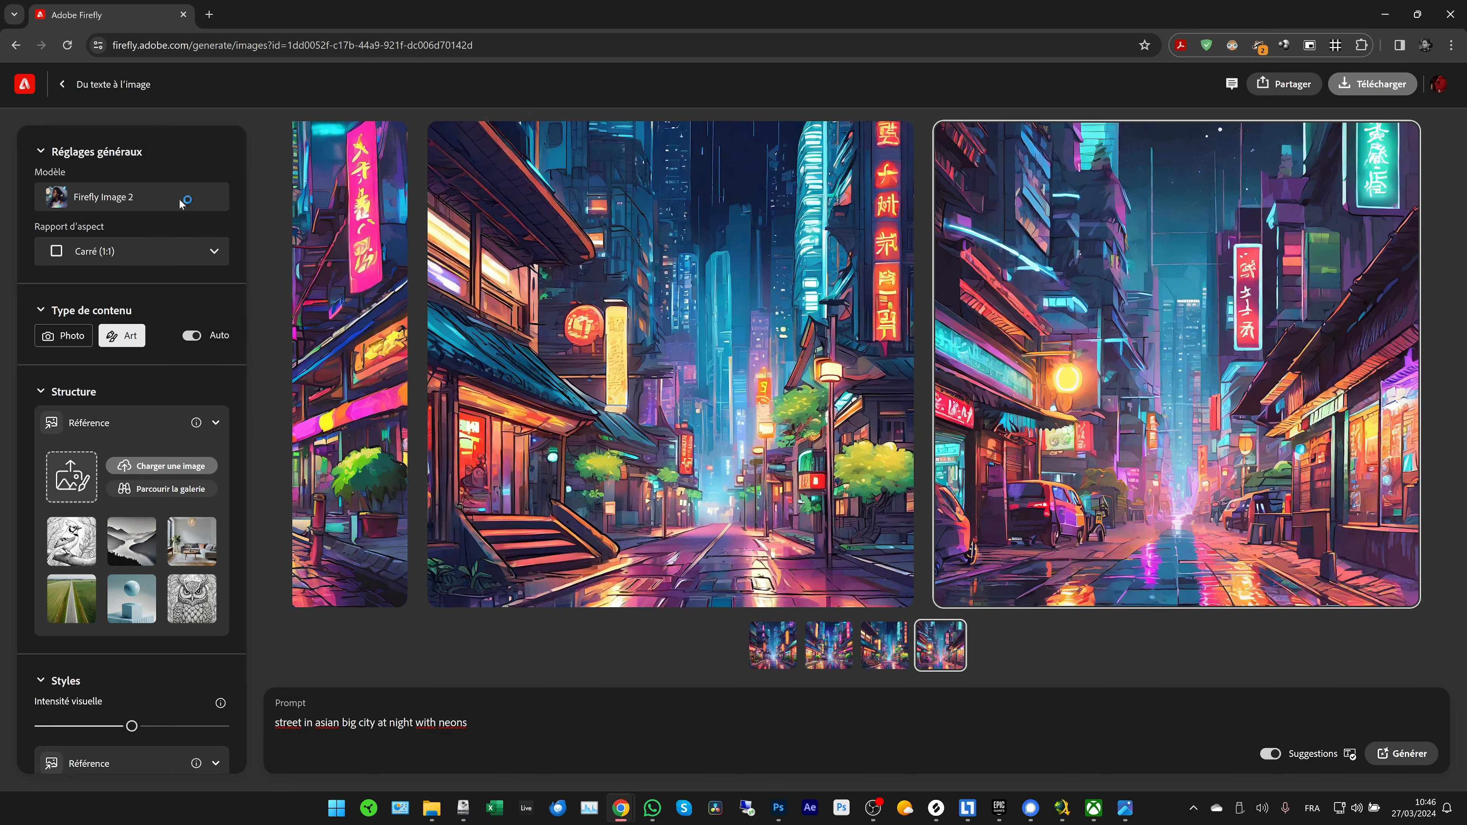
{"action": "left_click", "coordinate": [240, 127]}
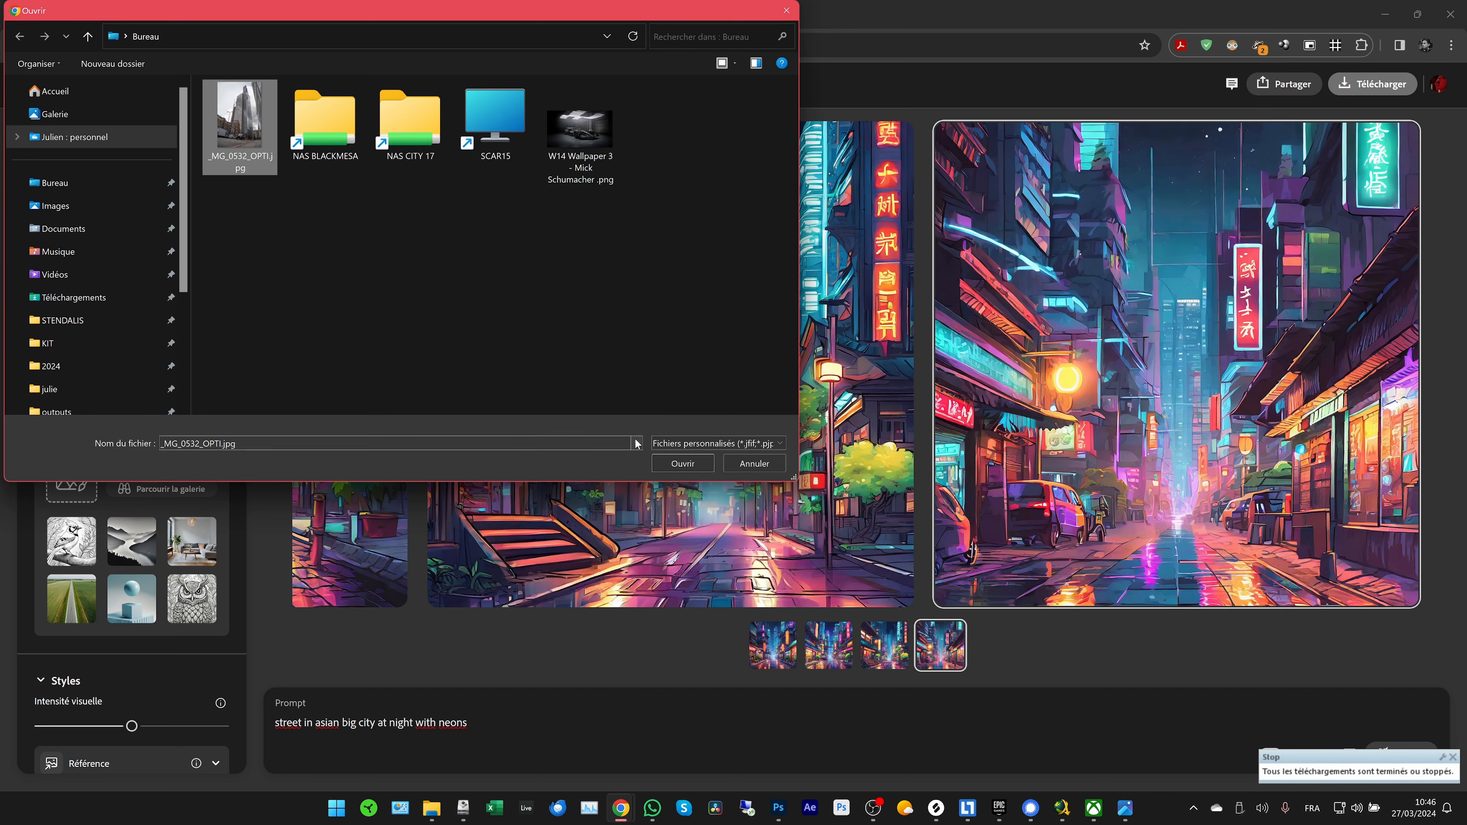
{"action": "left_click", "coordinate": [683, 463]}
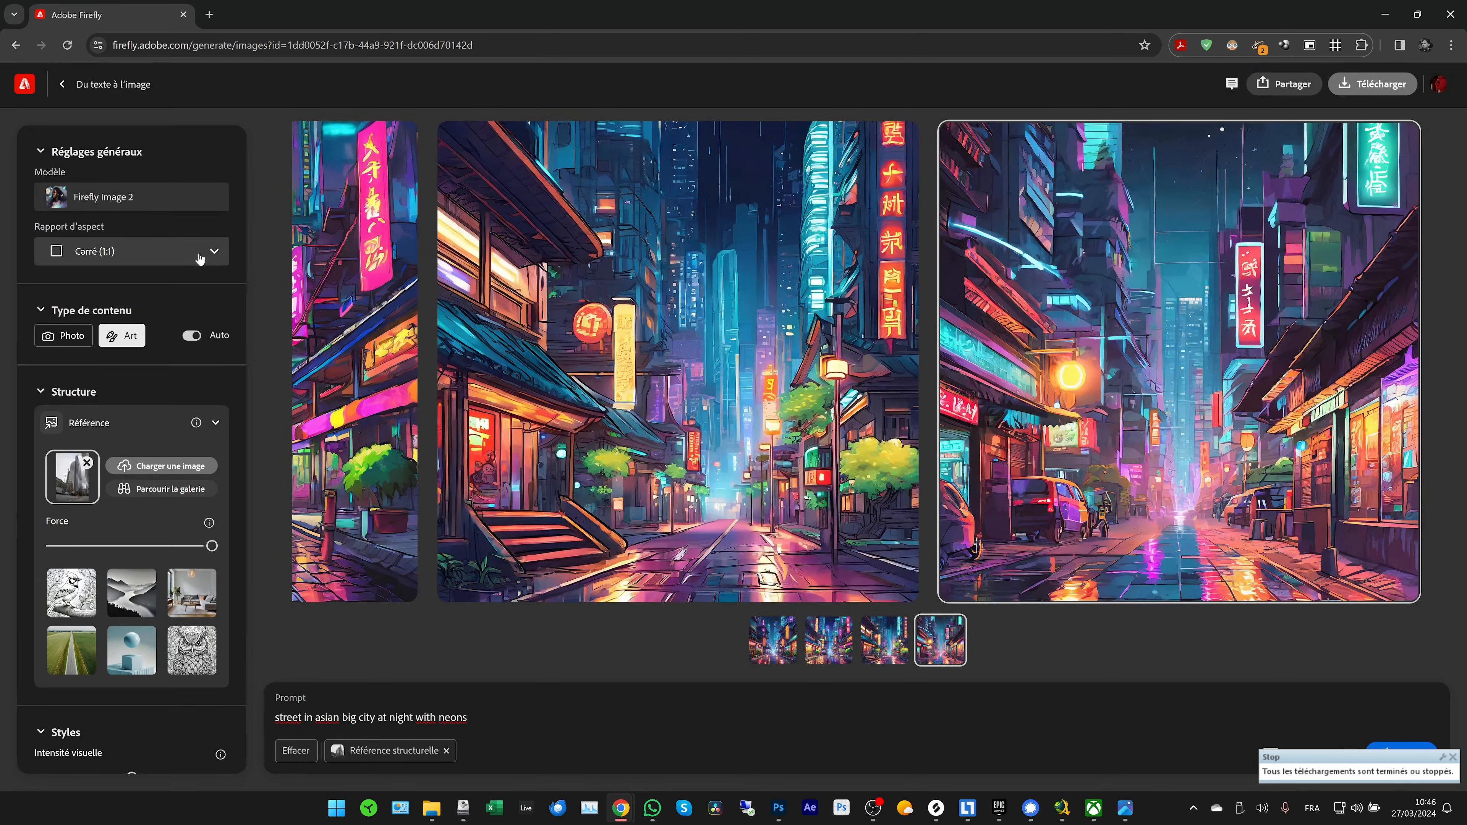
Step: Regenerate the neon city images with the Portrait (3:4) aspect ratio and briefly bring up the image viewer for comparison
{"action": "left_click", "coordinate": [187, 253]}
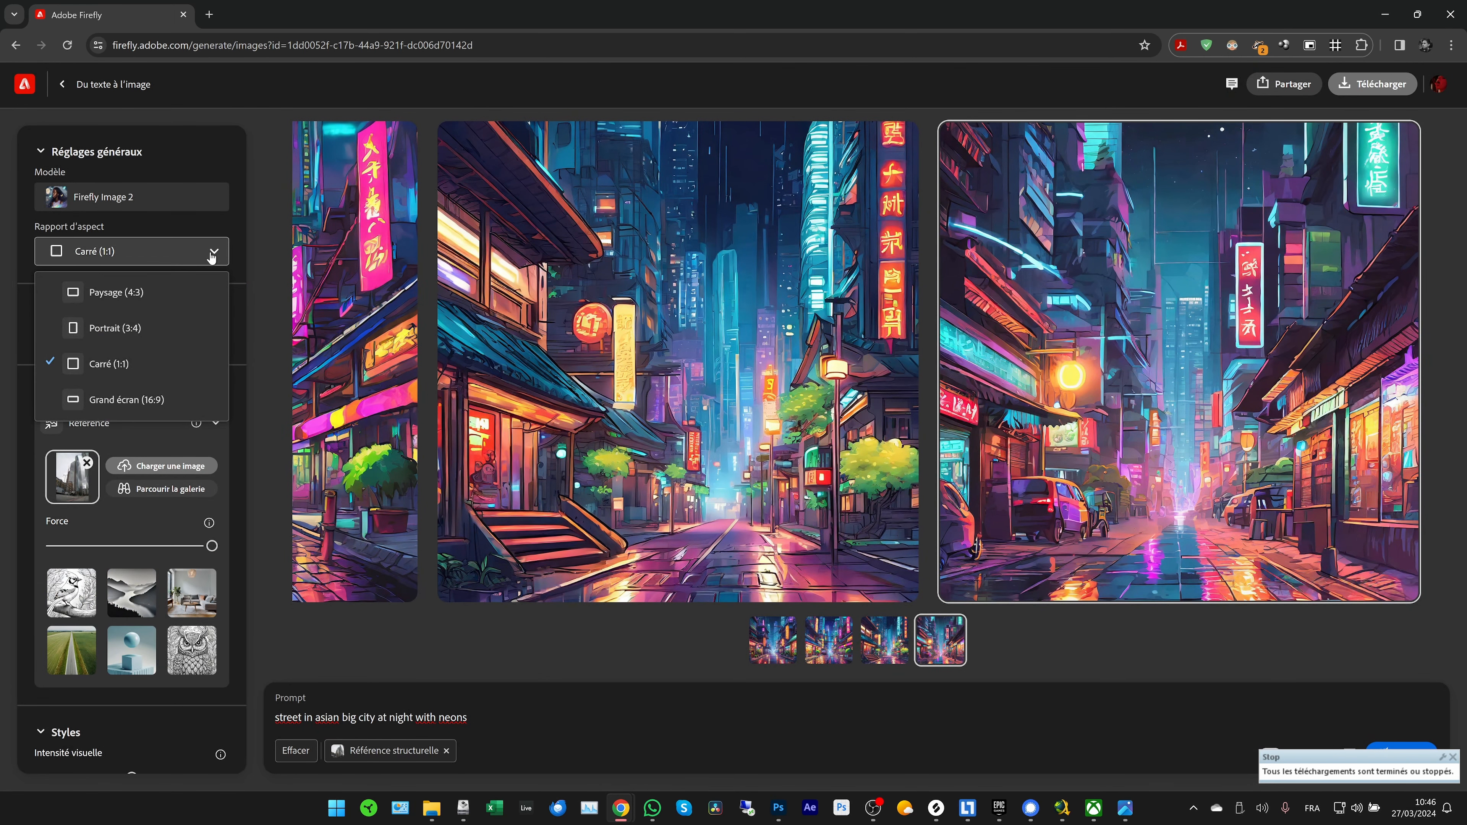
{"action": "left_click", "coordinate": [159, 330]}
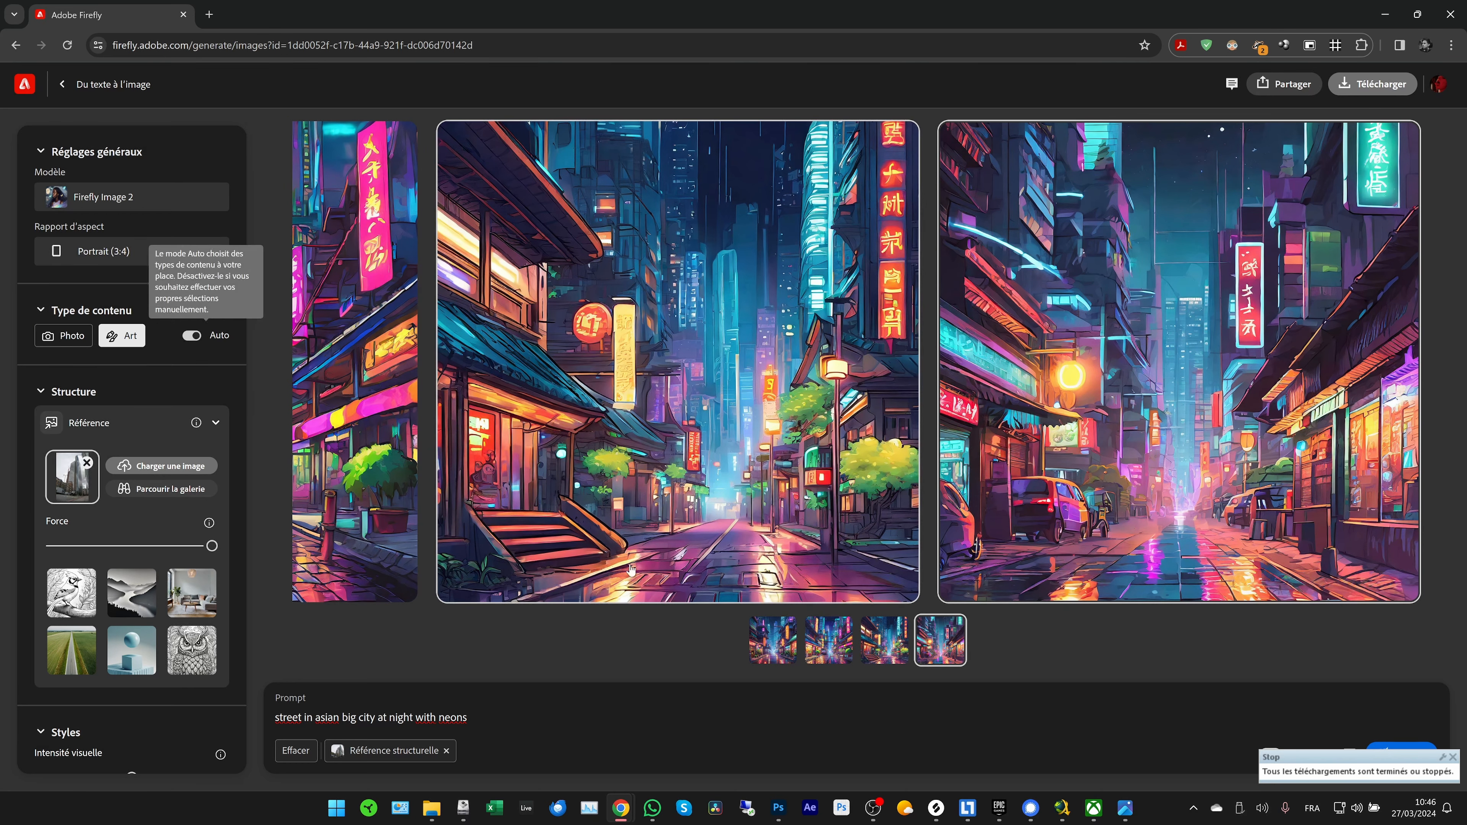
{"action": "left_click", "coordinate": [1383, 749]}
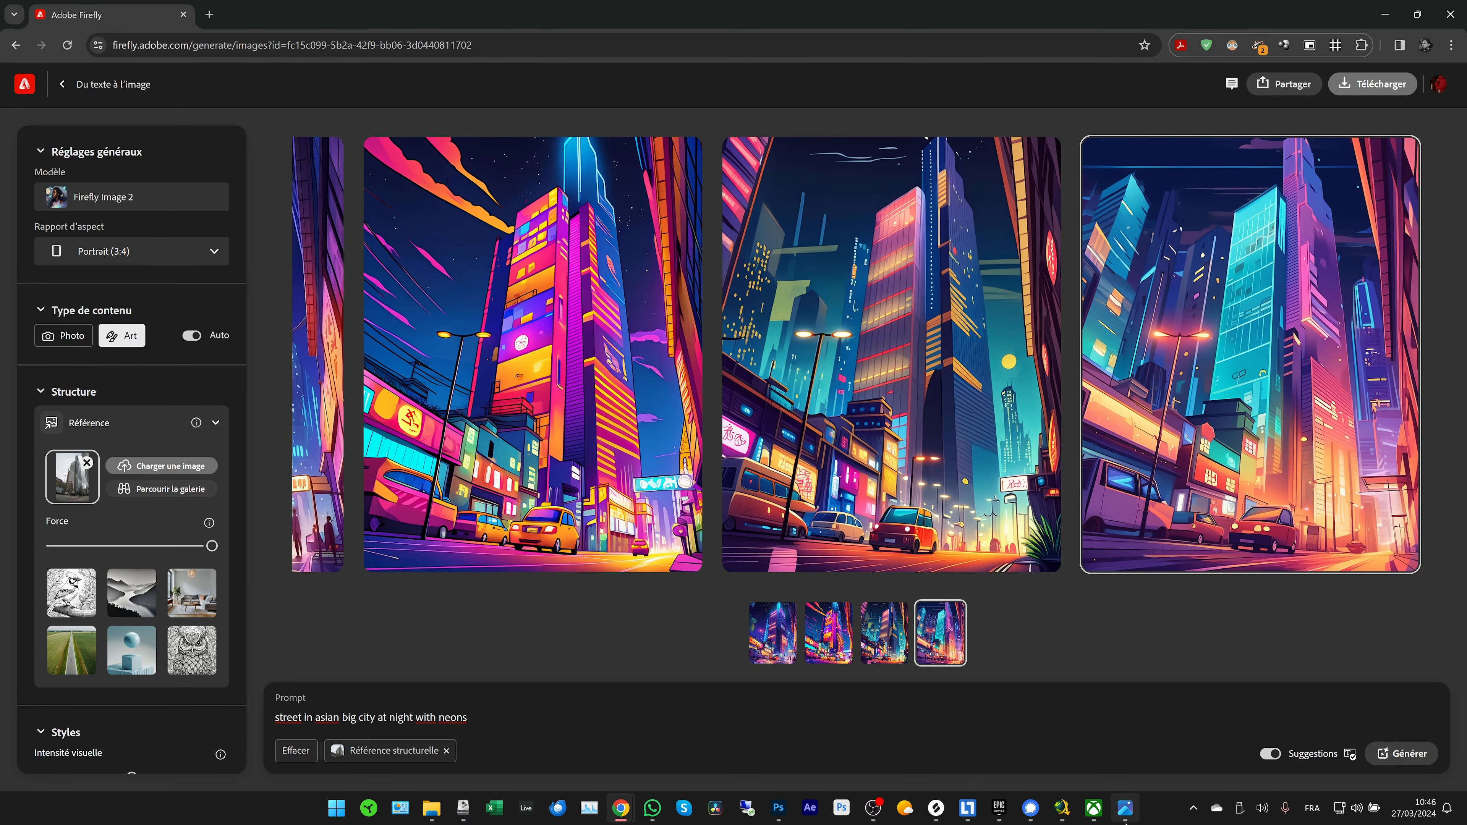
{"action": "left_click", "coordinate": [1126, 809]}
{"action": "left_click", "coordinate": [1130, 821]}
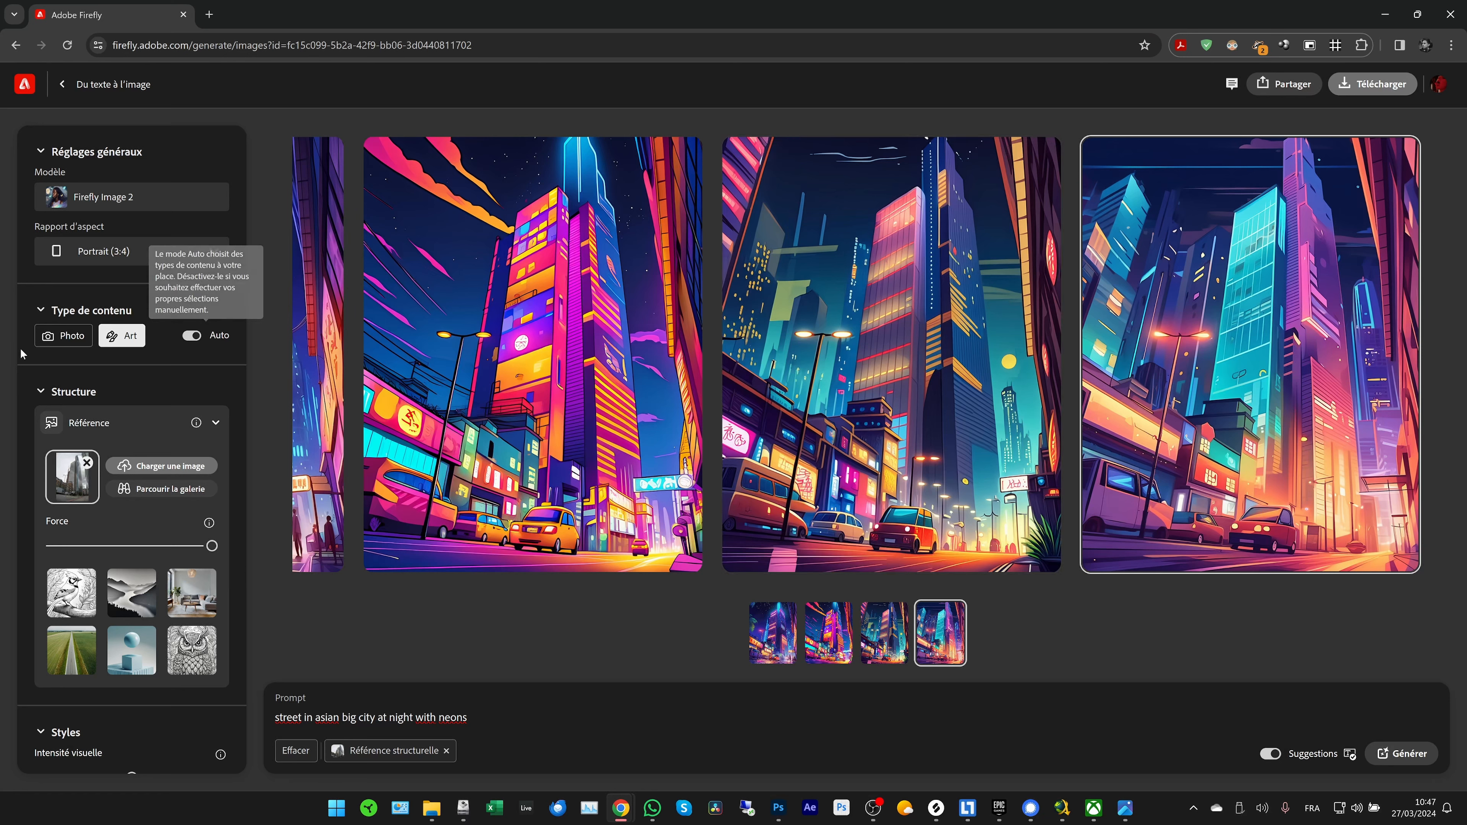
Step: Set the content type to Photo, show the photo settings and regenerate the neon city images
{"action": "left_click", "coordinate": [63, 335]}
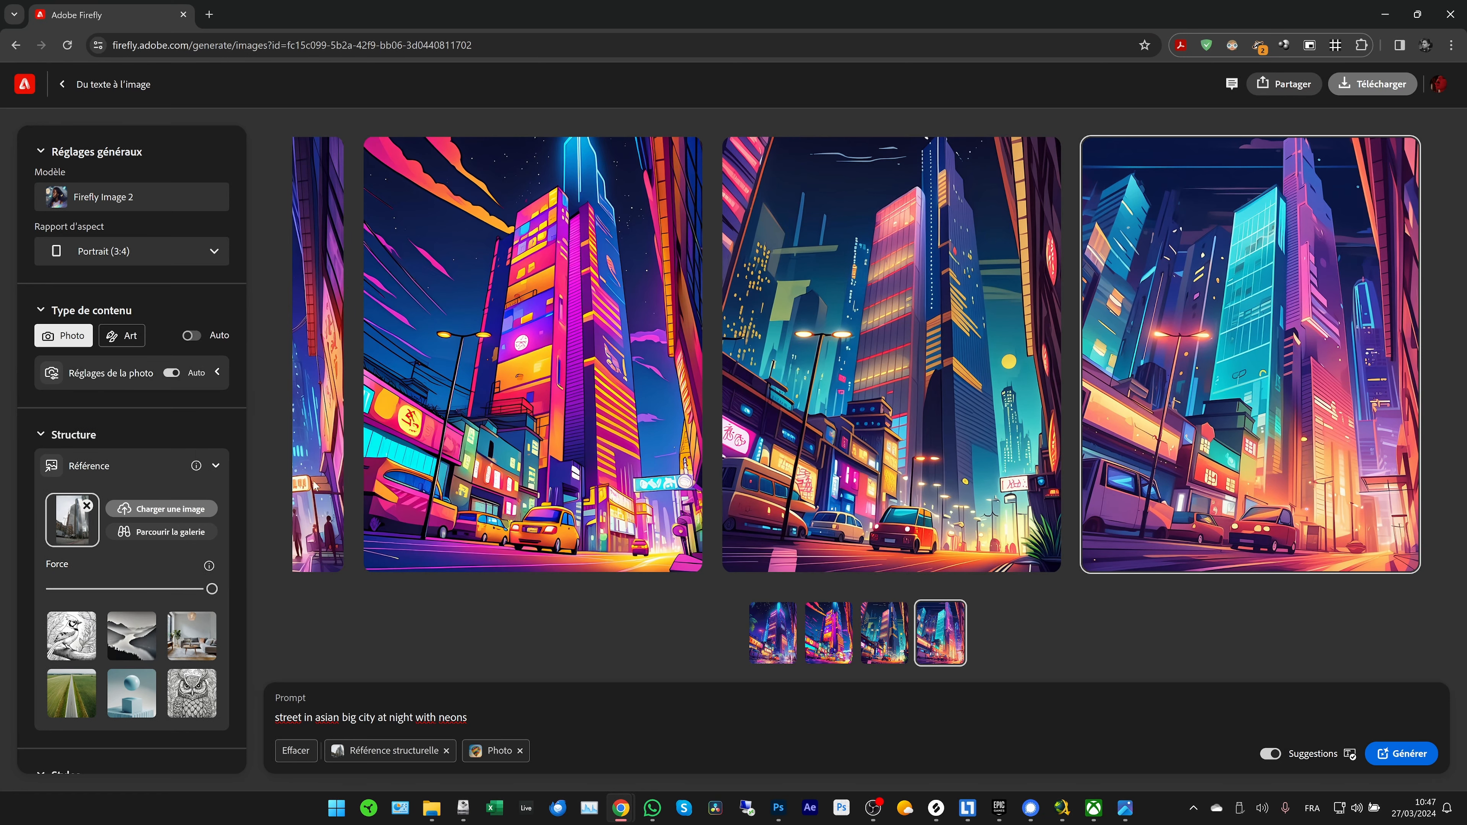
{"action": "left_click", "coordinate": [217, 373]}
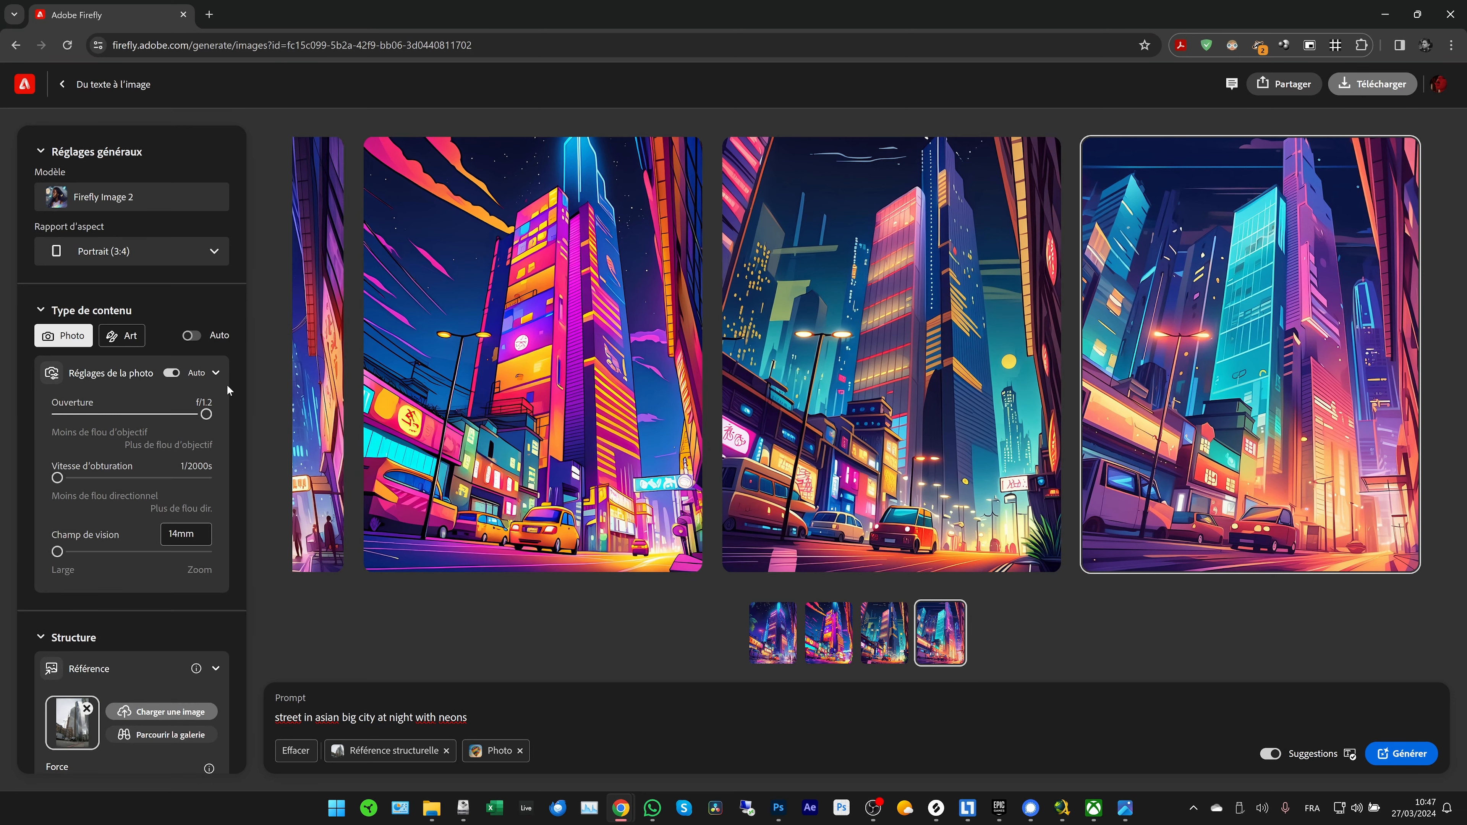
{"action": "left_click", "coordinate": [1402, 753]}
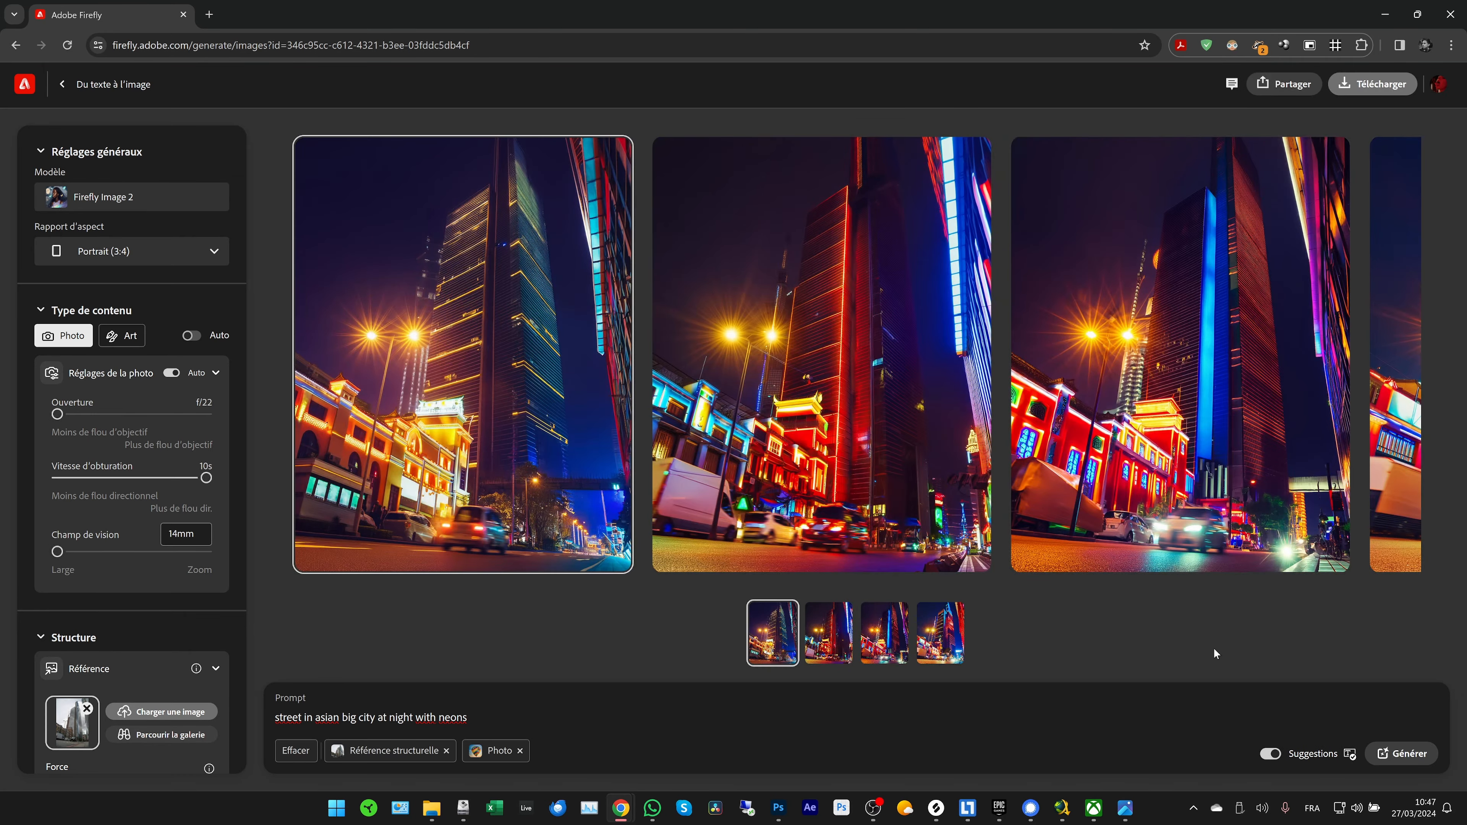
{"action": "mouse_move", "coordinate": [467, 439]}
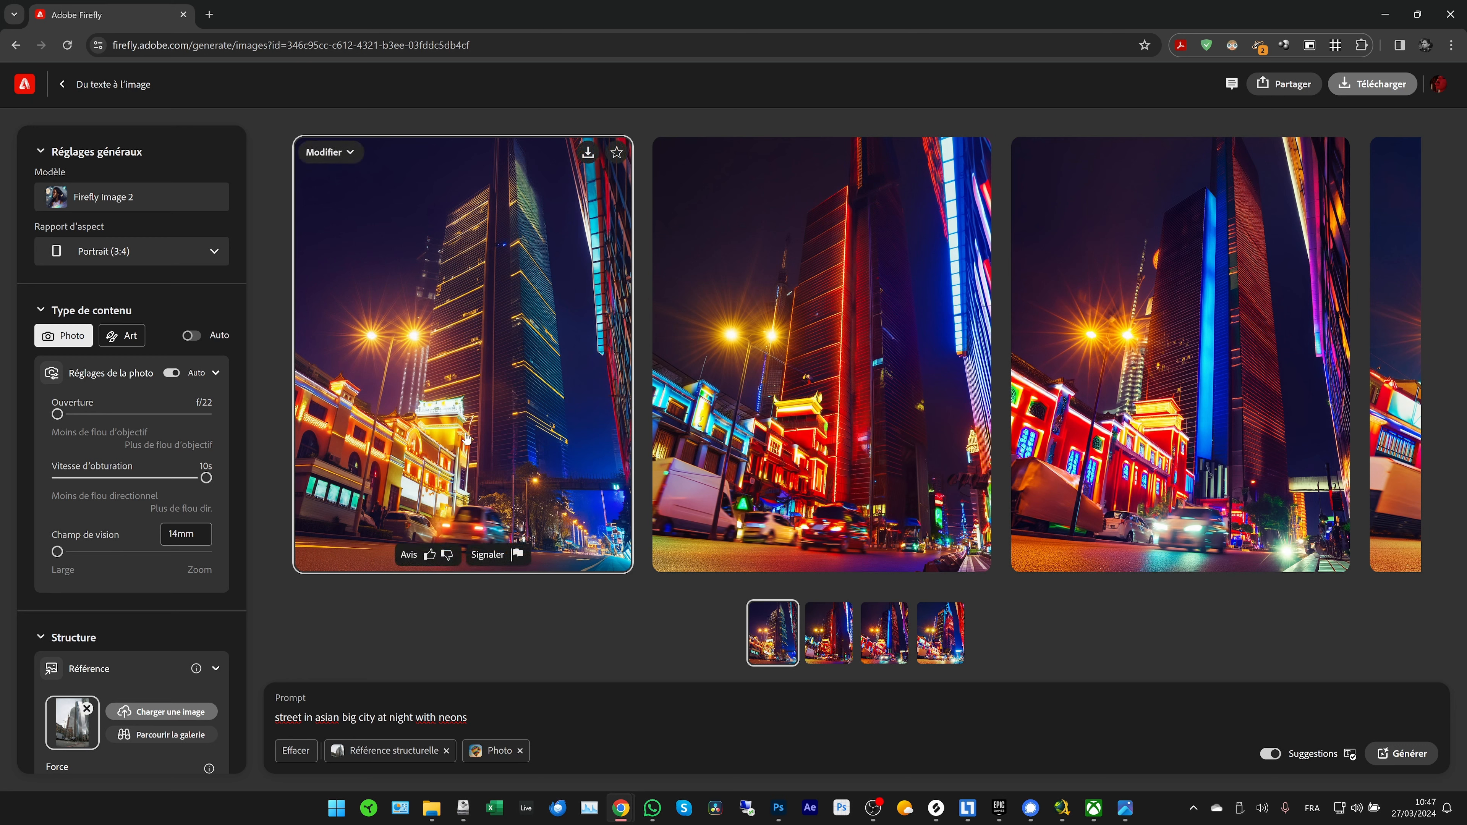